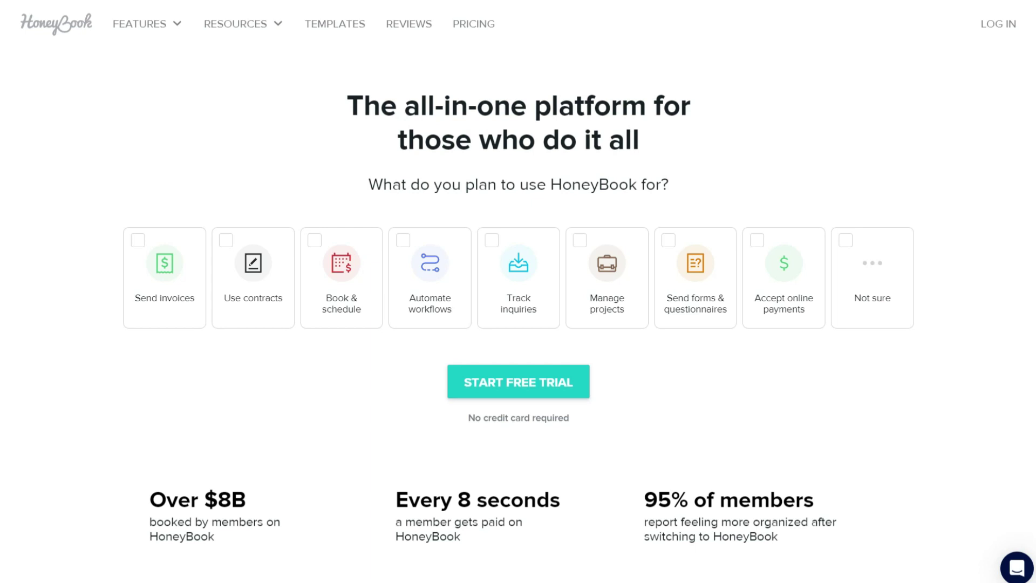
Scroll the HoneyBook homepage past the headline to the statistics and 'Use HoneyBook for' section.
scroll(518, 291, down, 1)
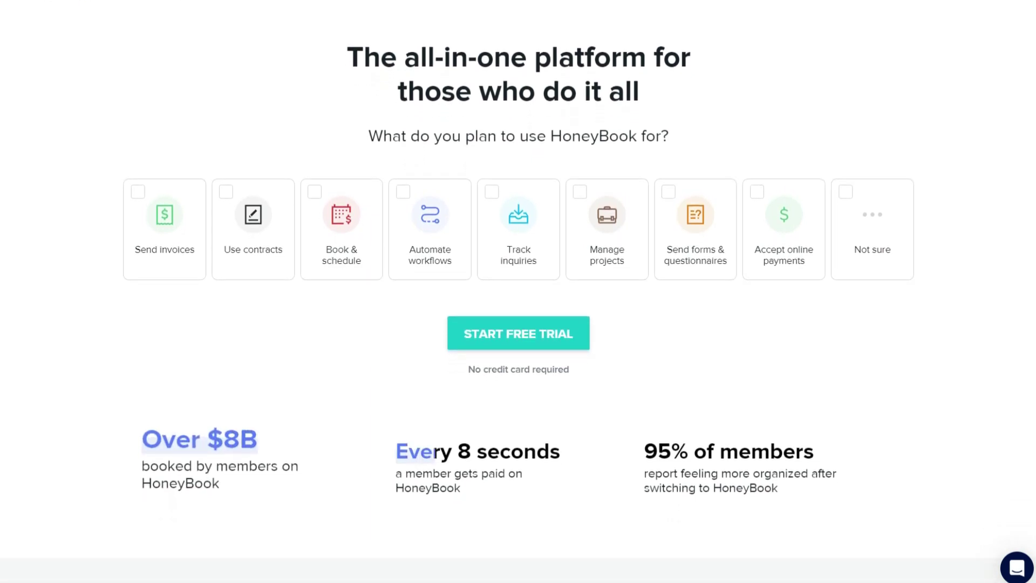
scroll(518, 291, down, 1)
scroll(518, 292, down, 1)
scroll(518, 291, down, 1)
scroll(518, 292, down, 1)
scroll(519, 292, down, 1)
scroll(518, 291, down, 1)
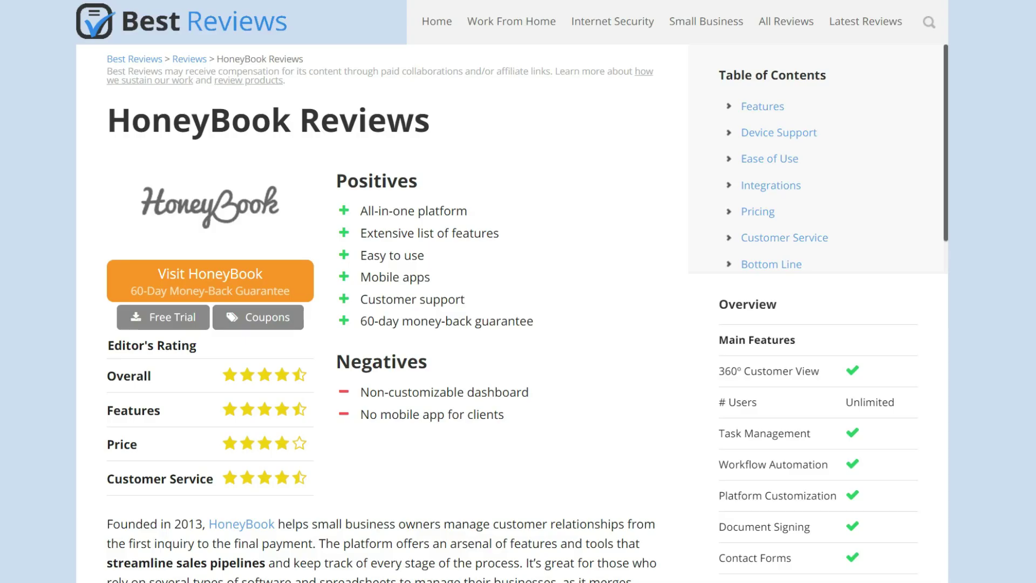
Scroll the Best Reviews HoneyBook page through its ratings, positives and negatives to the summary paragraph.
scroll(518, 291, down, 1)
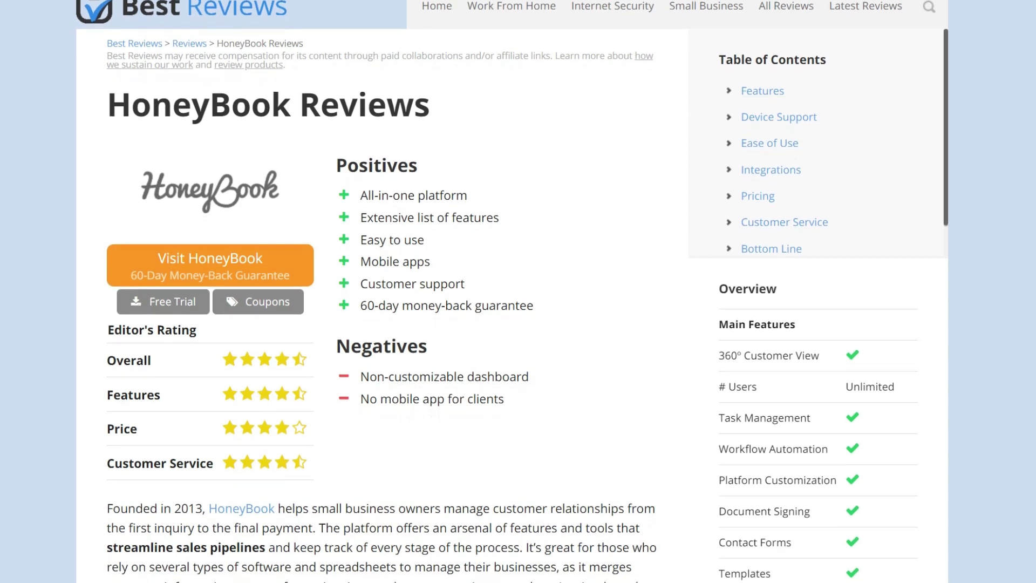
scroll(518, 291, down, 1)
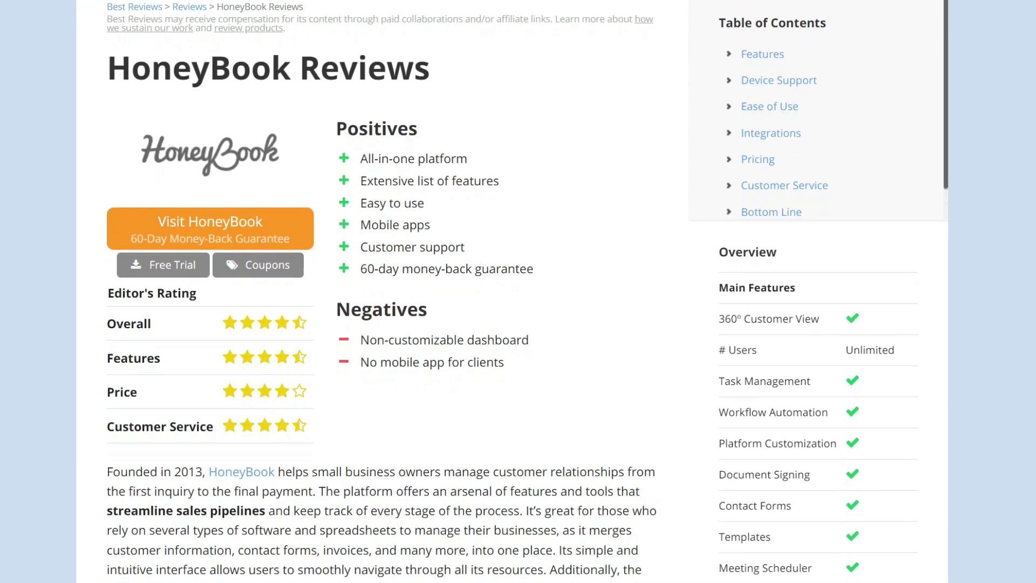
scroll(518, 292, down, 1)
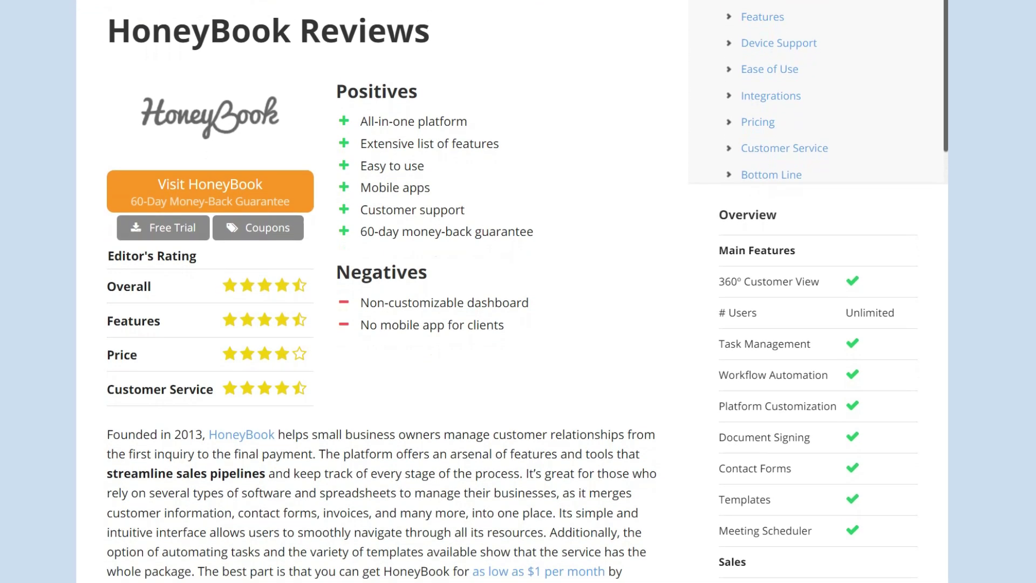
scroll(519, 291, down, 1)
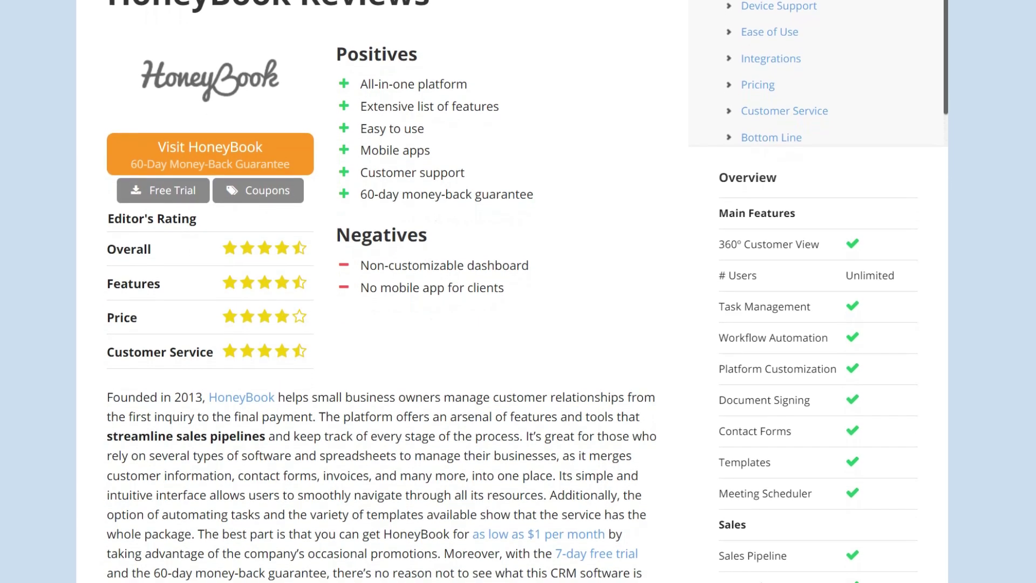
scroll(518, 291, down, 1)
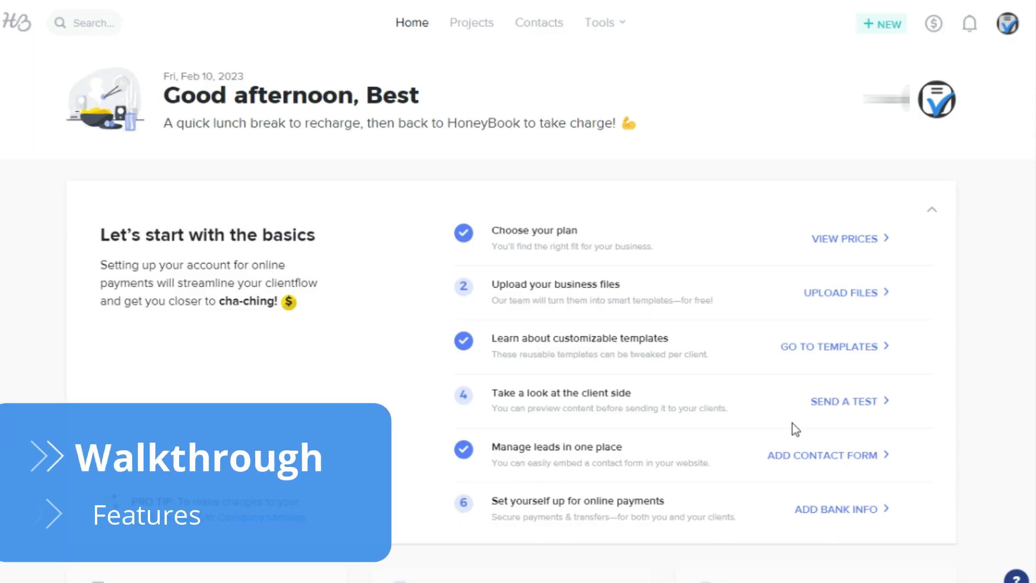
Expand the Tools list with See More, then return to the dashboard's setup checklist.
scroll(792, 426, down, 2)
scroll(794, 429, down, 5)
click(614, 26)
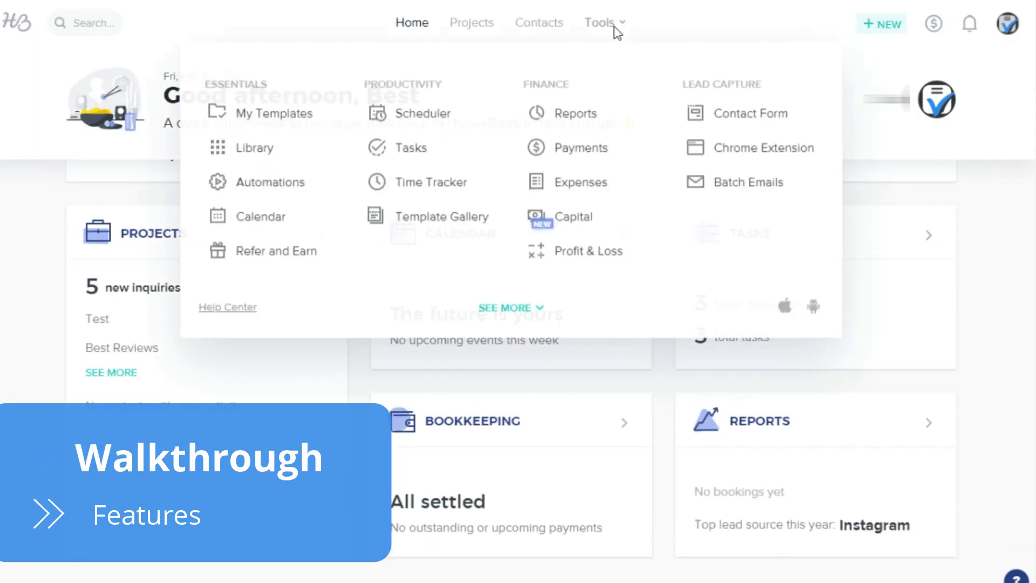
click(512, 308)
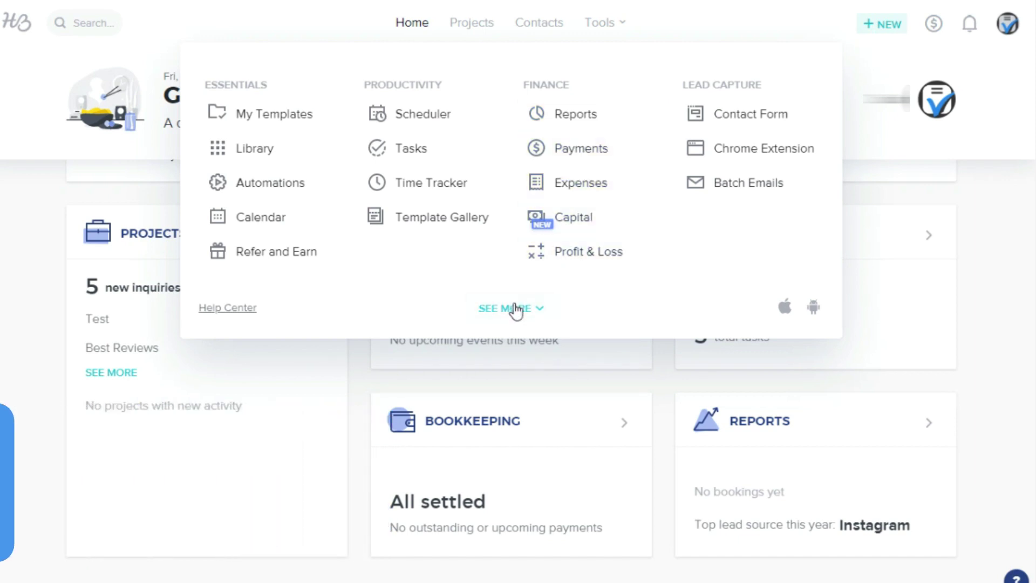
scroll(3, 343, up, 5)
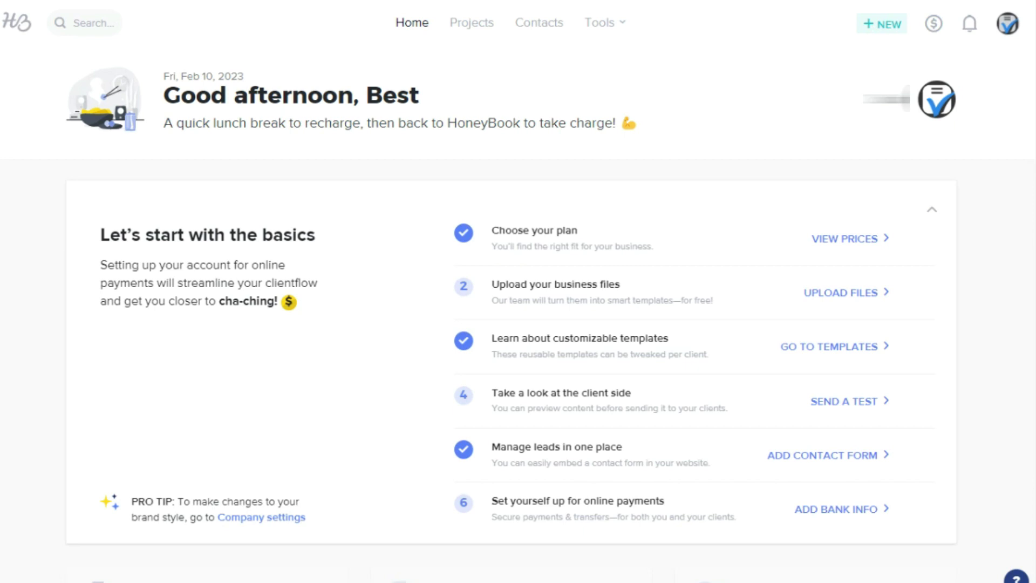
Start a new contact form from the Example contact form template.
click(885, 457)
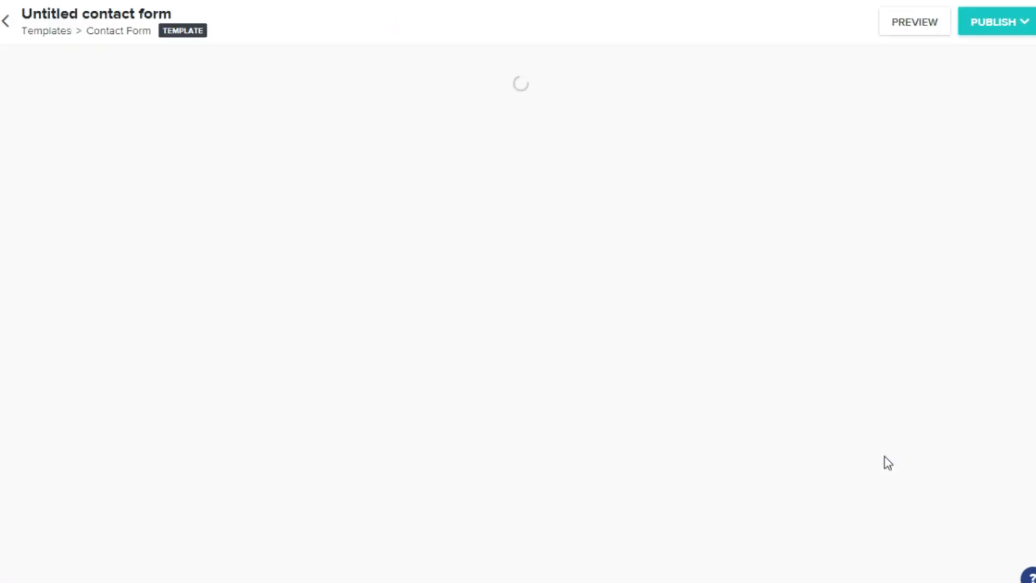
click(604, 121)
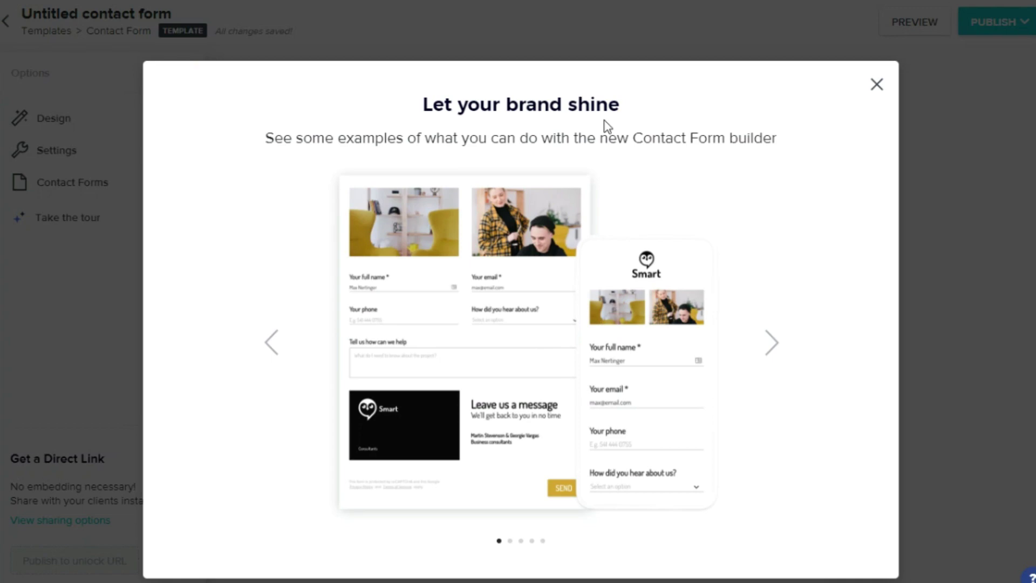
click(604, 373)
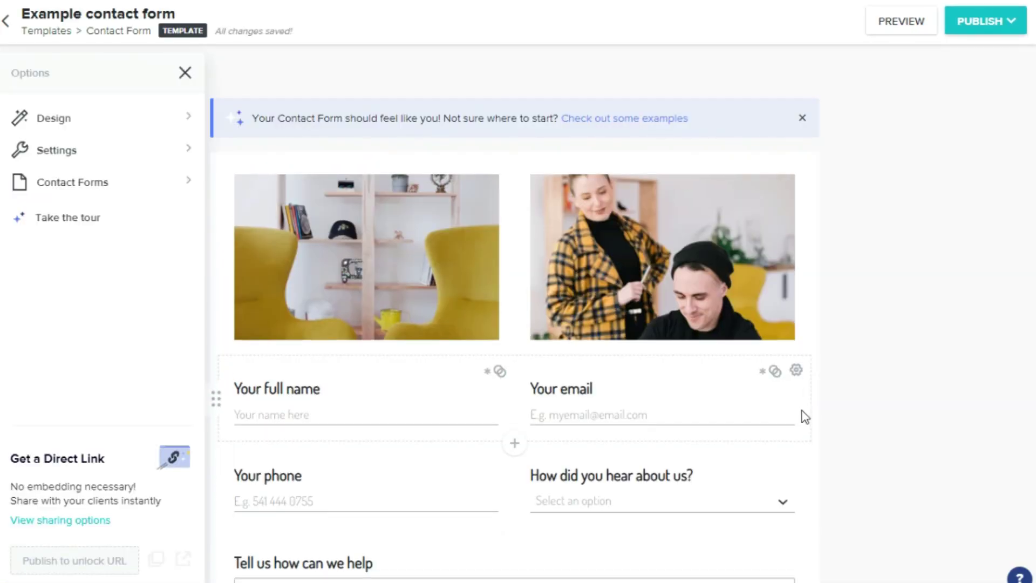
Publish the contact form and copy its embed code.
scroll(804, 415, down, 8)
scroll(868, 250, up, 6)
click(991, 26)
click(701, 212)
click(738, 86)
click(7, 23)
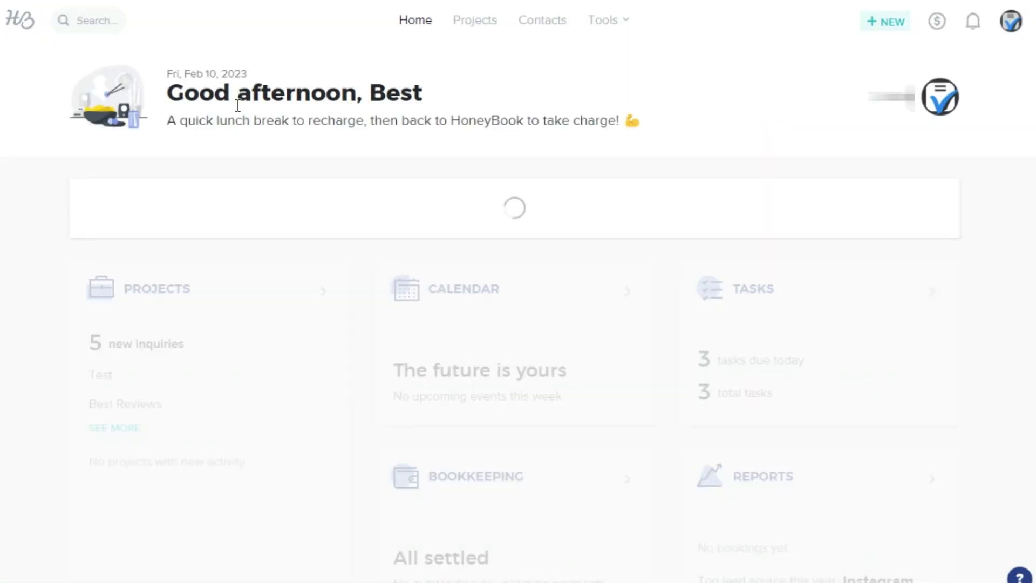
click(883, 517)
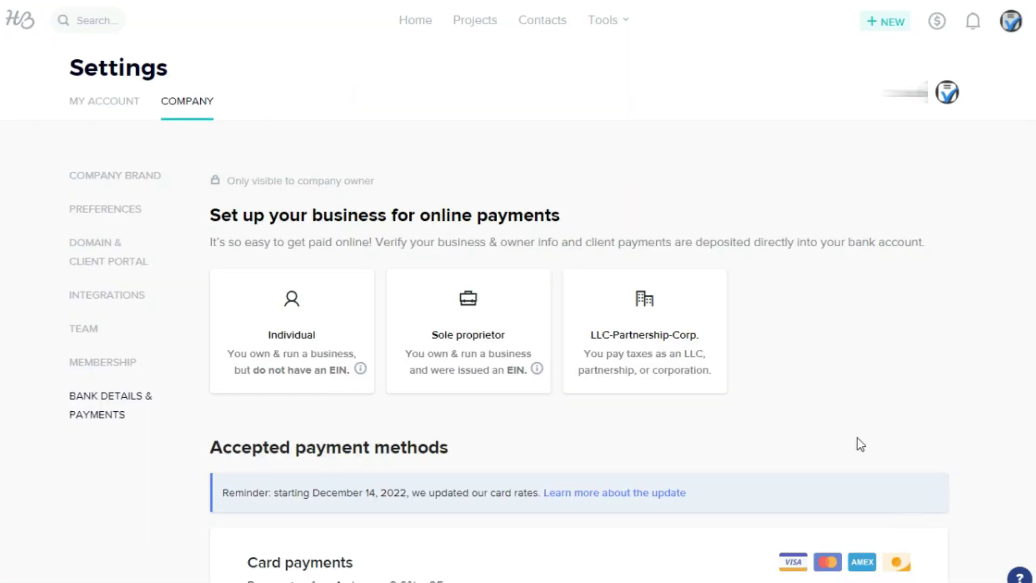
scroll(839, 371, down, 5)
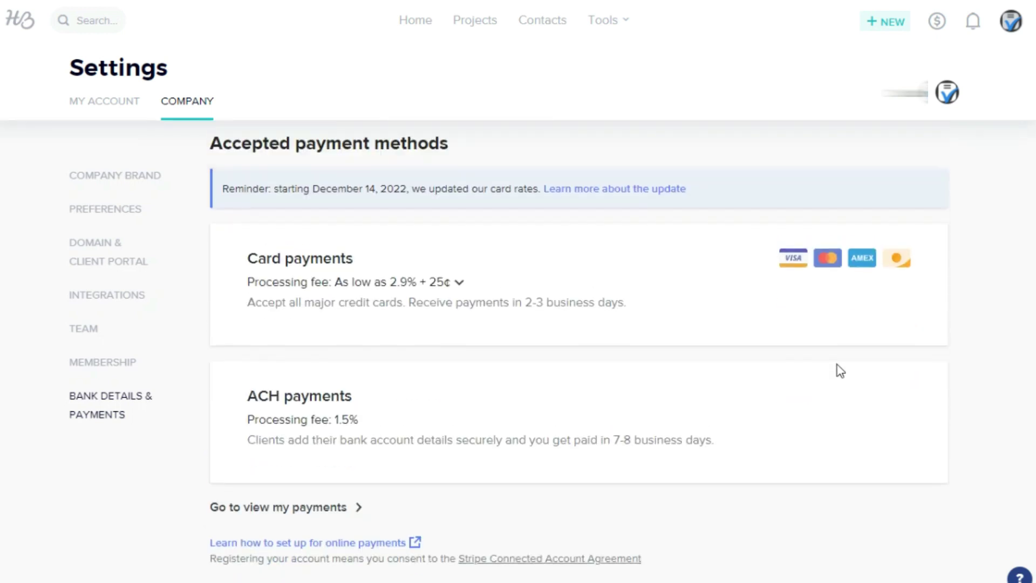
scroll(839, 371, up, 5)
click(352, 300)
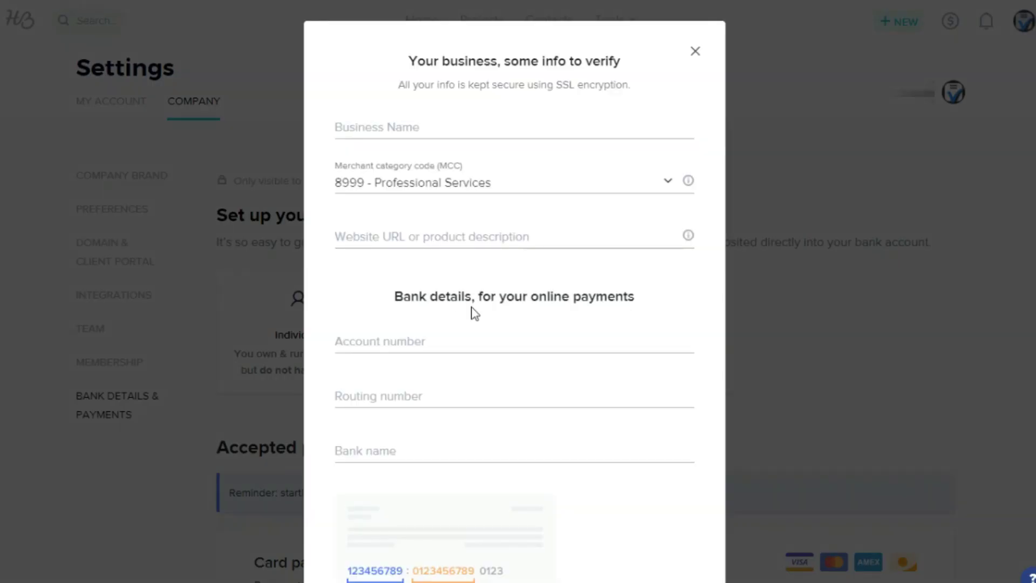
scroll(478, 315, down, 3)
scroll(479, 316, up, 3)
click(695, 51)
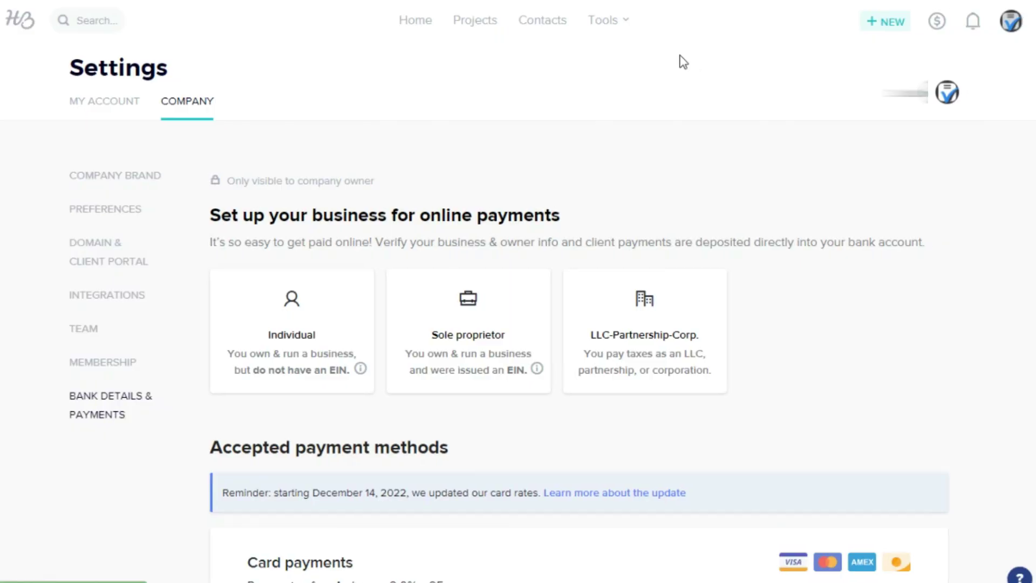
click(29, 31)
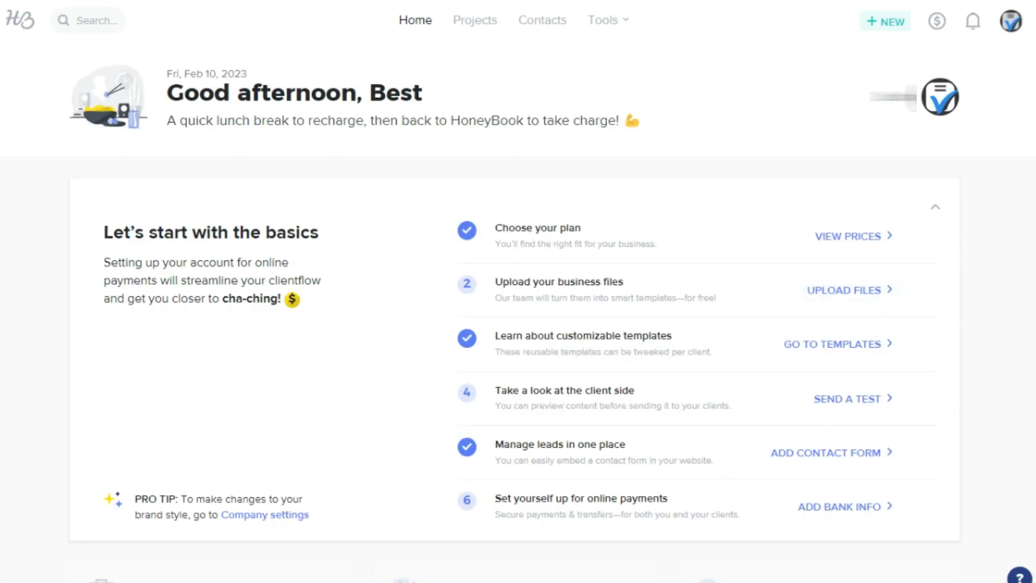
Go from saved templates to the Template Gallery and clear the Invoices filter.
click(608, 25)
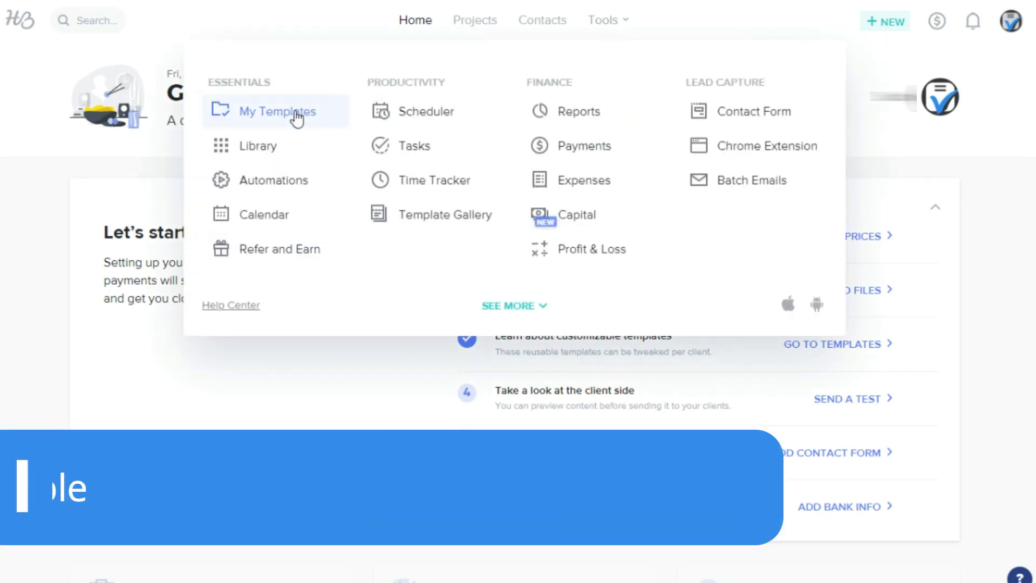
click(296, 117)
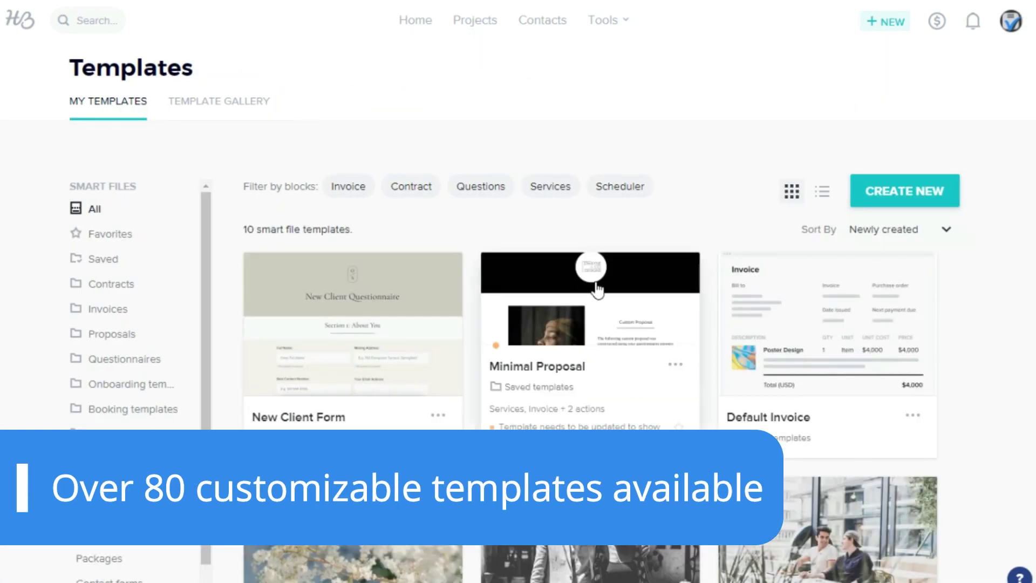
scroll(598, 292, down, 7)
click(216, 104)
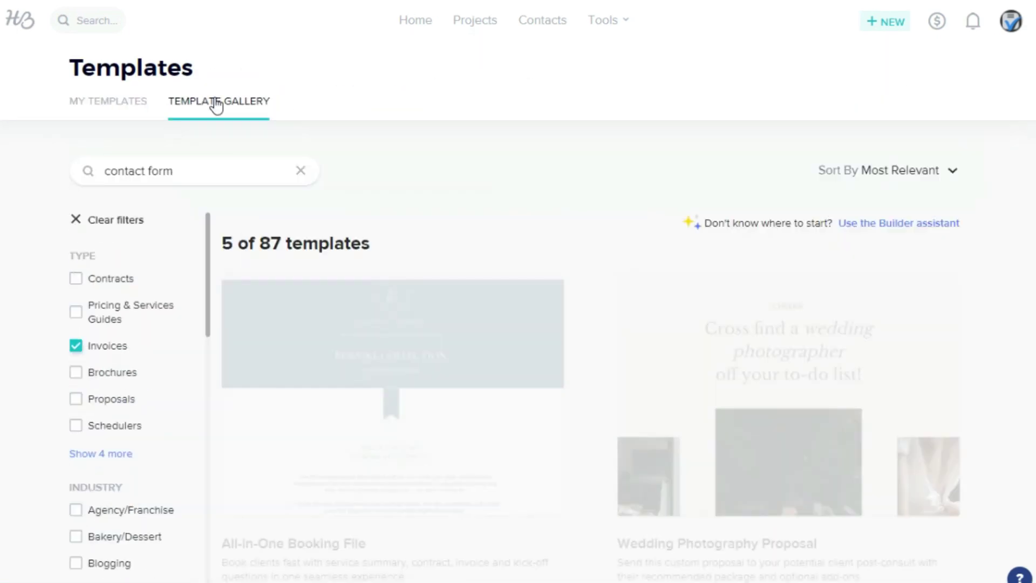
click(112, 348)
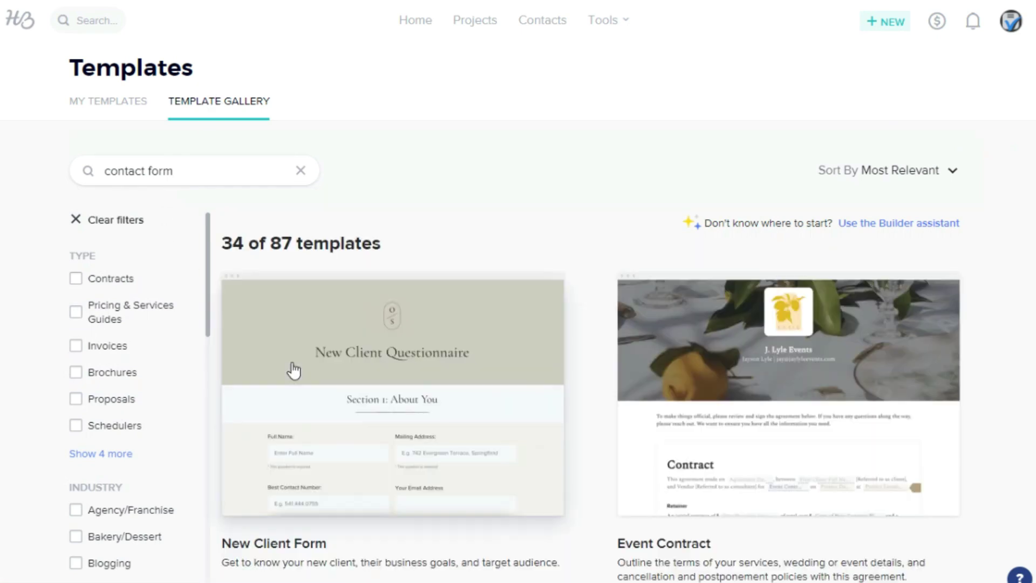
Add the Business Consulting industry filter and browse the gallery results.
scroll(294, 324, down, 6)
scroll(292, 369, down, 4)
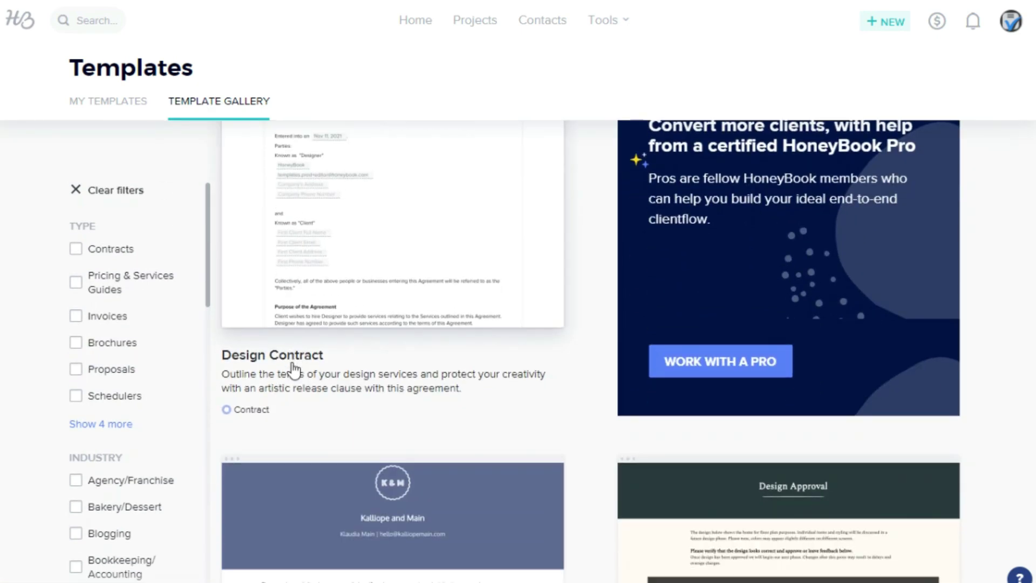
scroll(127, 354, down, 4)
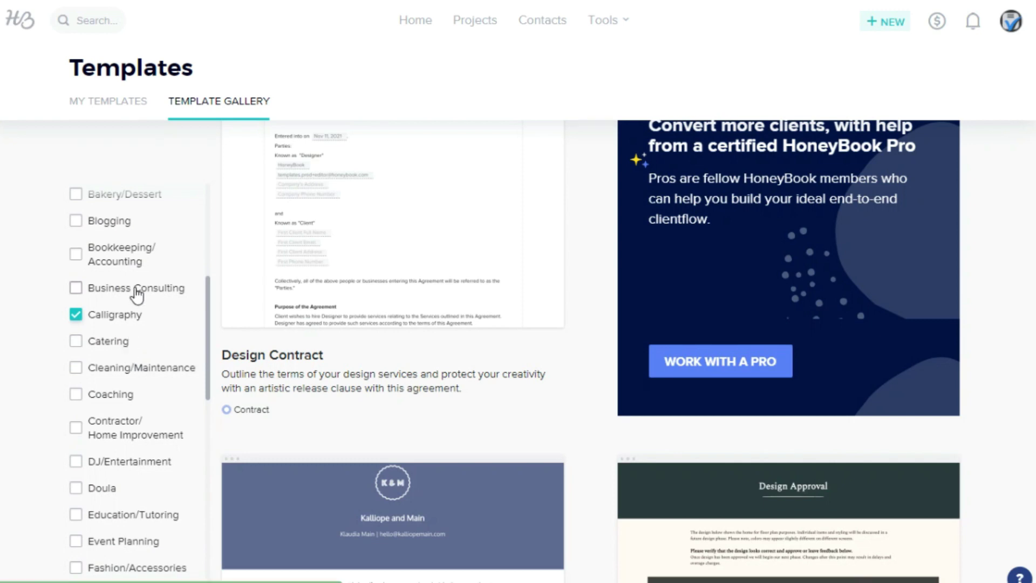
click(135, 289)
scroll(479, 326, down, 14)
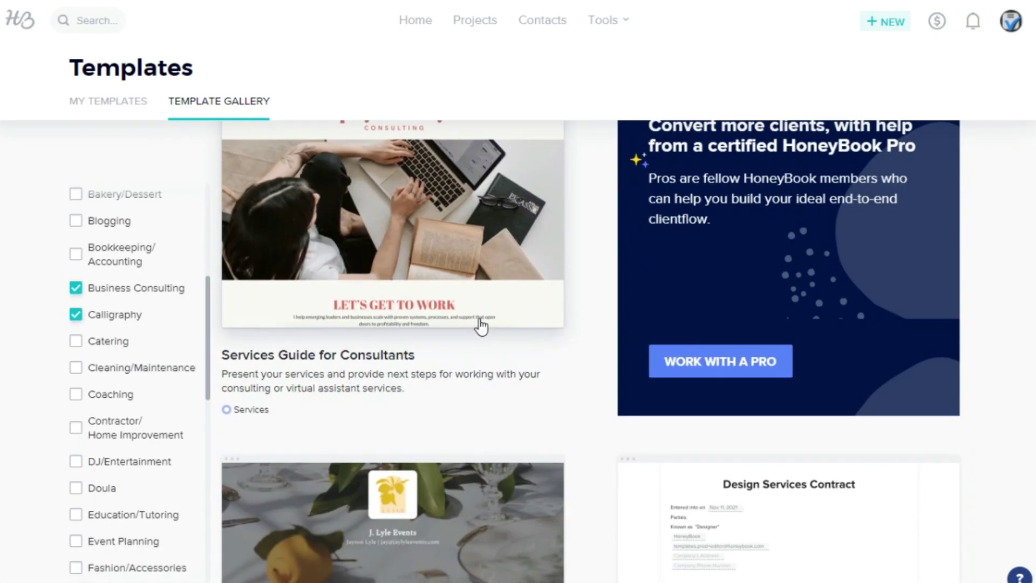
scroll(480, 325, down, 5)
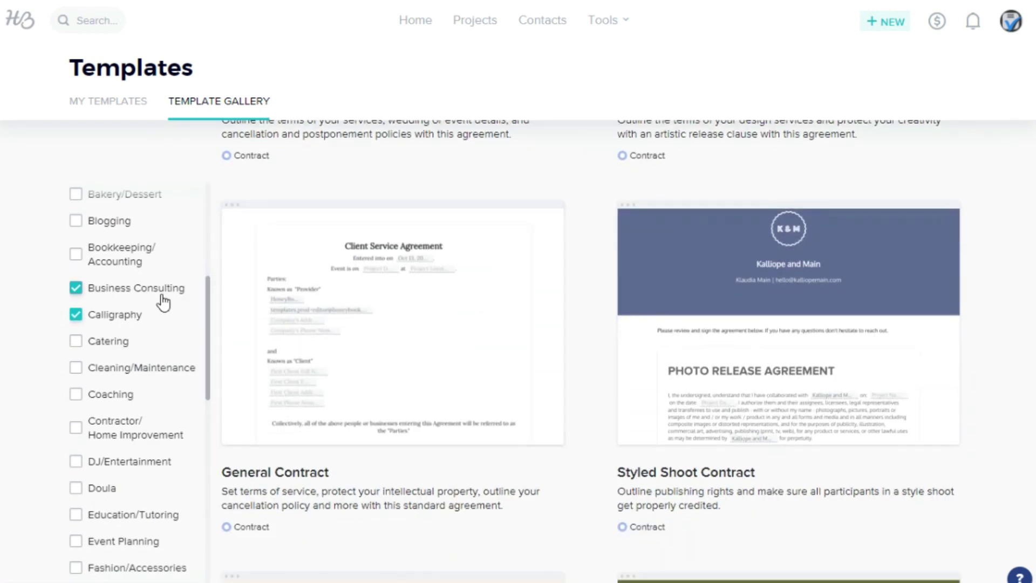
scroll(162, 311, up, 5)
Narrow the gallery to the 9 invoice templates, then go back Home.
click(128, 324)
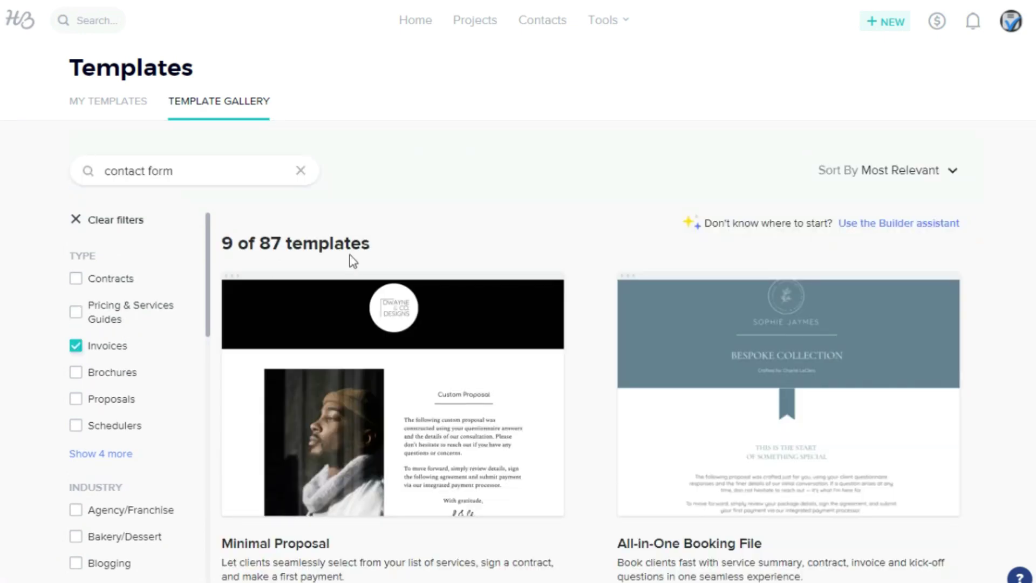
scroll(357, 280, down, 6)
scroll(356, 275, down, 7)
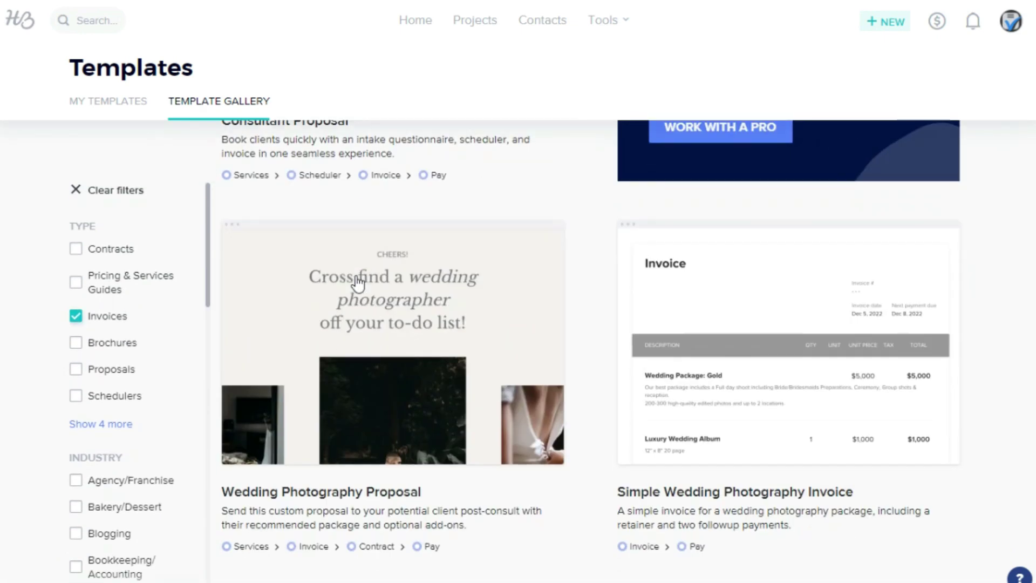
click(11, 31)
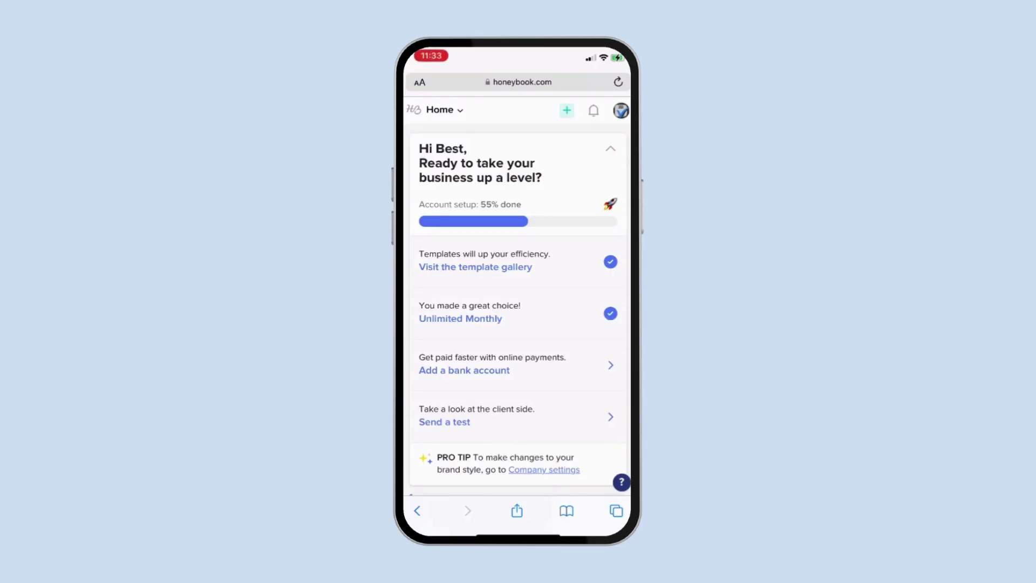
On the phone, open Company Settings and scroll down to the company paragraph and social link fields.
scroll(517, 302, down, 10)
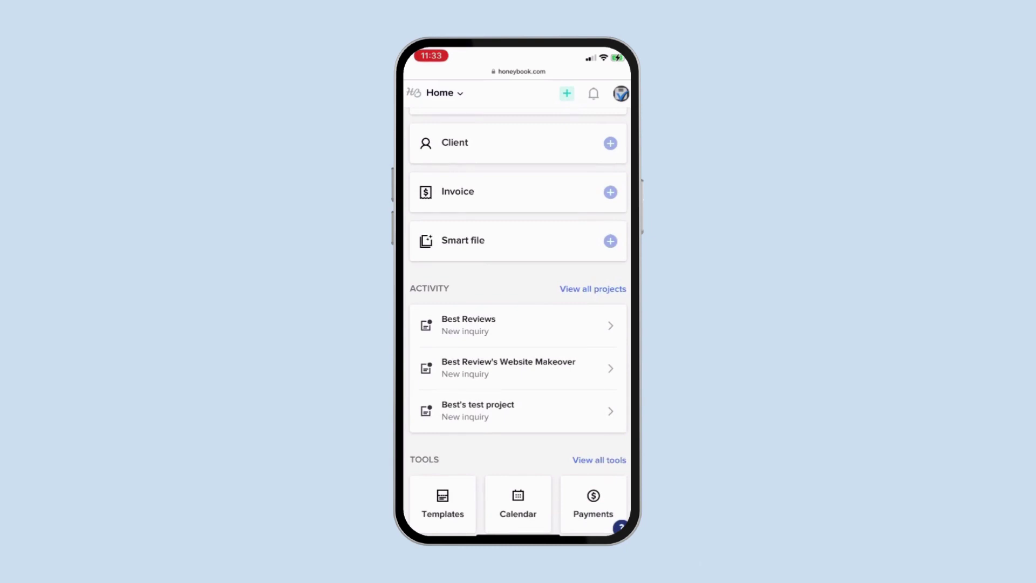
scroll(518, 321, up, 5)
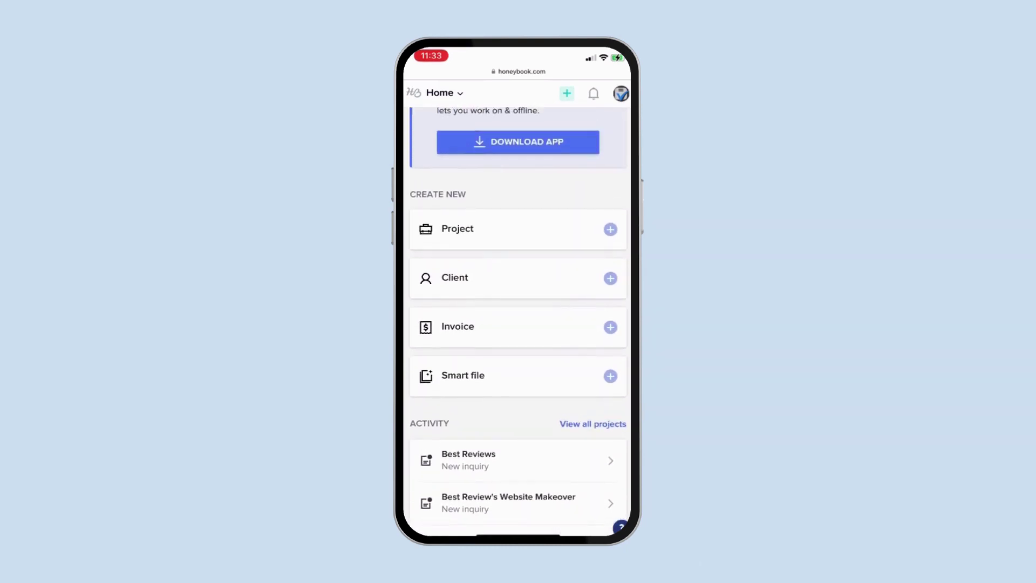
click(593, 424)
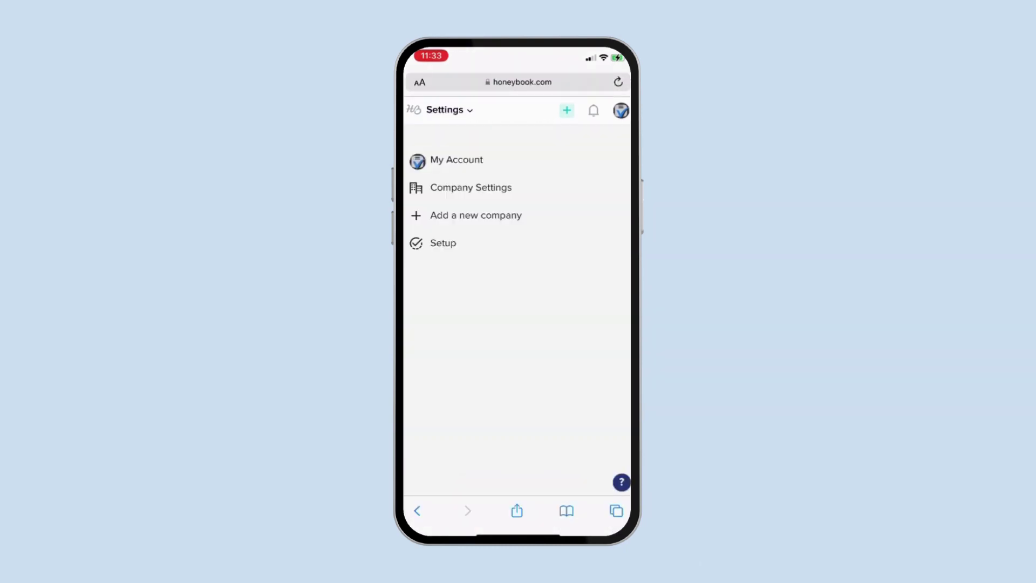
click(471, 188)
scroll(517, 313, down, 10)
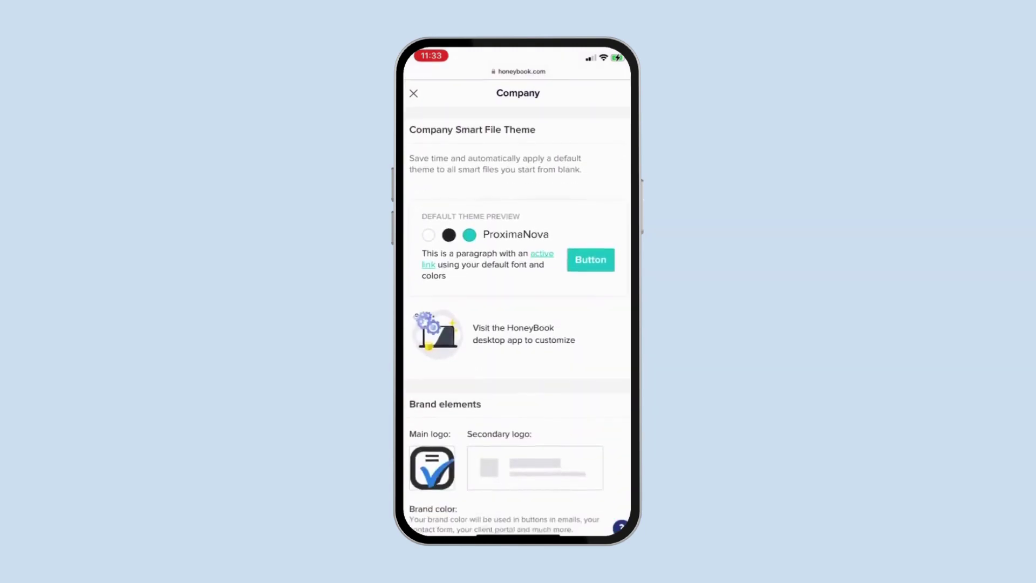
scroll(518, 322, down, 12)
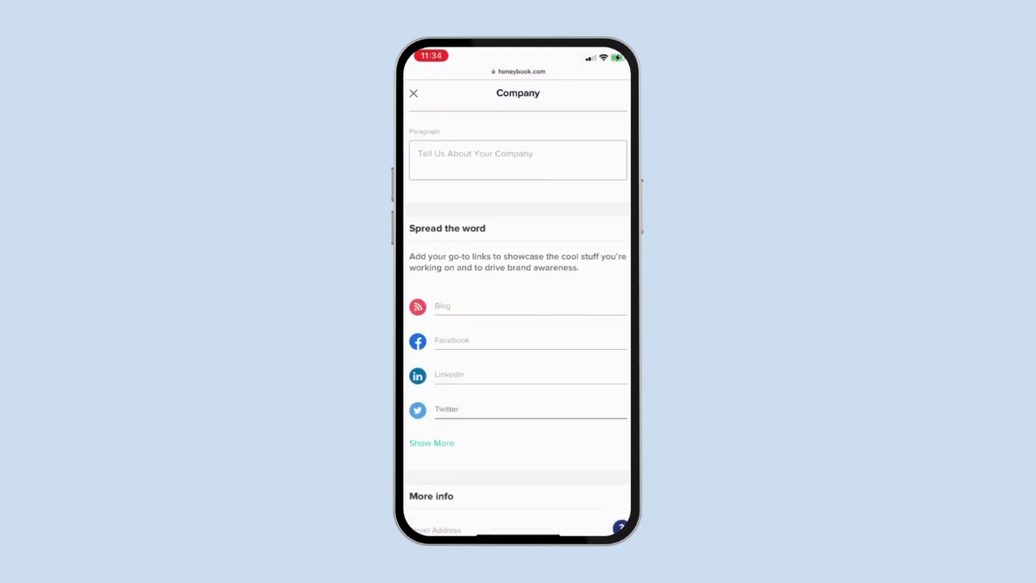
Open and cancel the Invite team members form without inviting anyone, then return to Settings.
scroll(518, 319, down, 12)
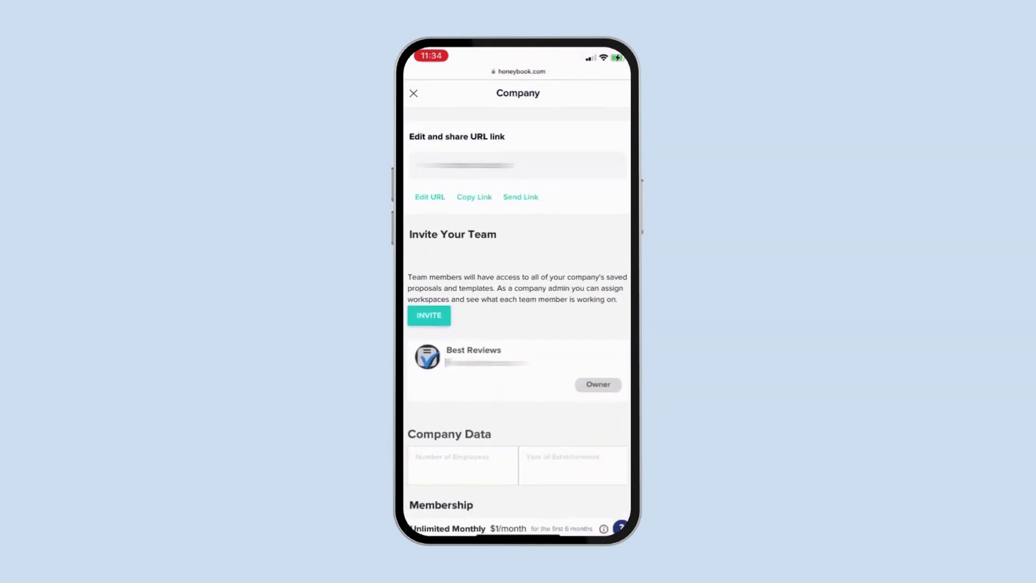
click(429, 282)
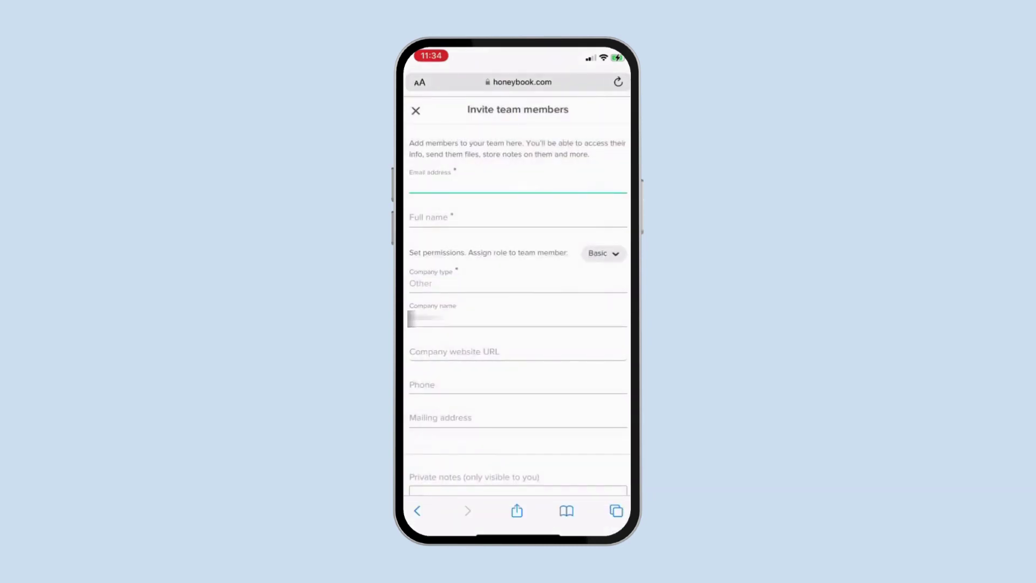
scroll(518, 308, down, 2)
scroll(518, 307, up, 2)
click(415, 110)
click(417, 510)
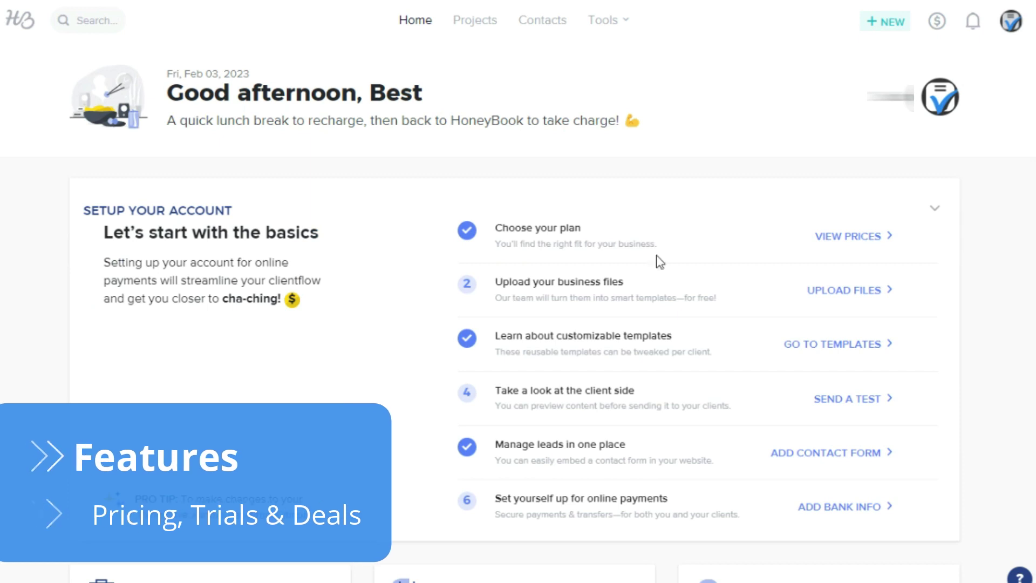
scroll(702, 302, down, 3)
scroll(773, 347, down, 4)
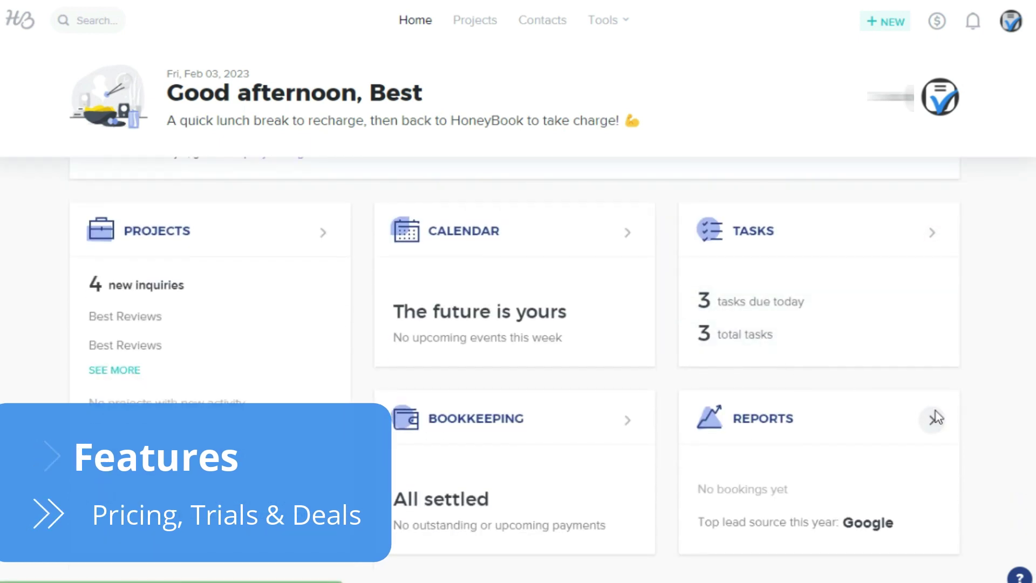
Look through the Reports page, then show the full tools list including Business Directory and HoneyBook Pros.
click(936, 417)
scroll(862, 408, down, 6)
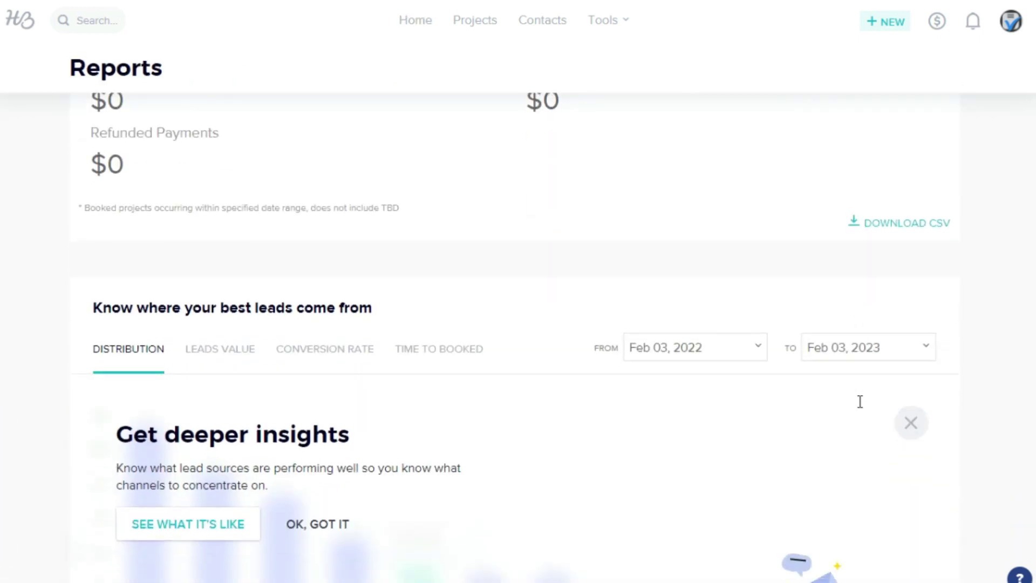
scroll(862, 408, down, 4)
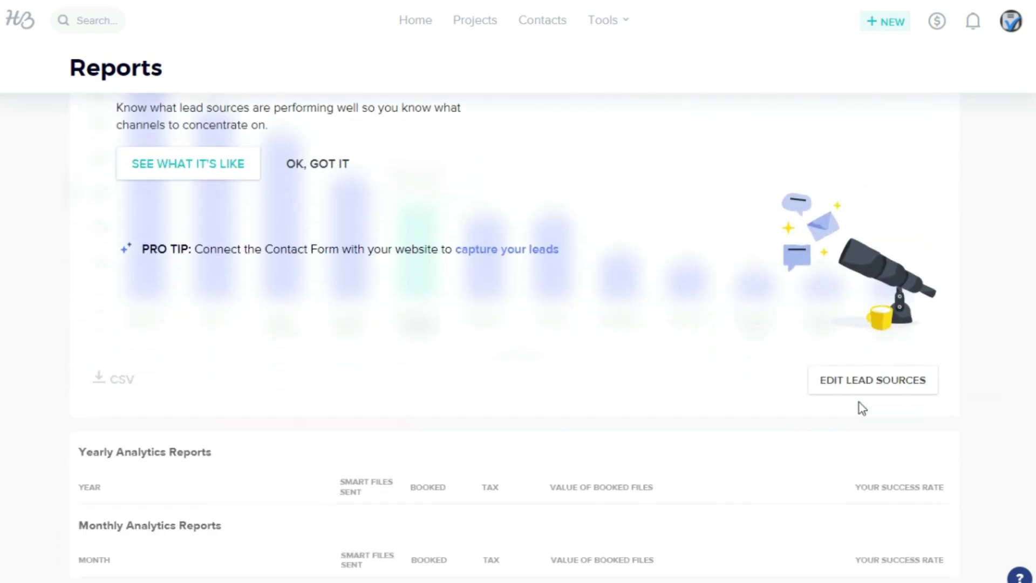
click(410, 26)
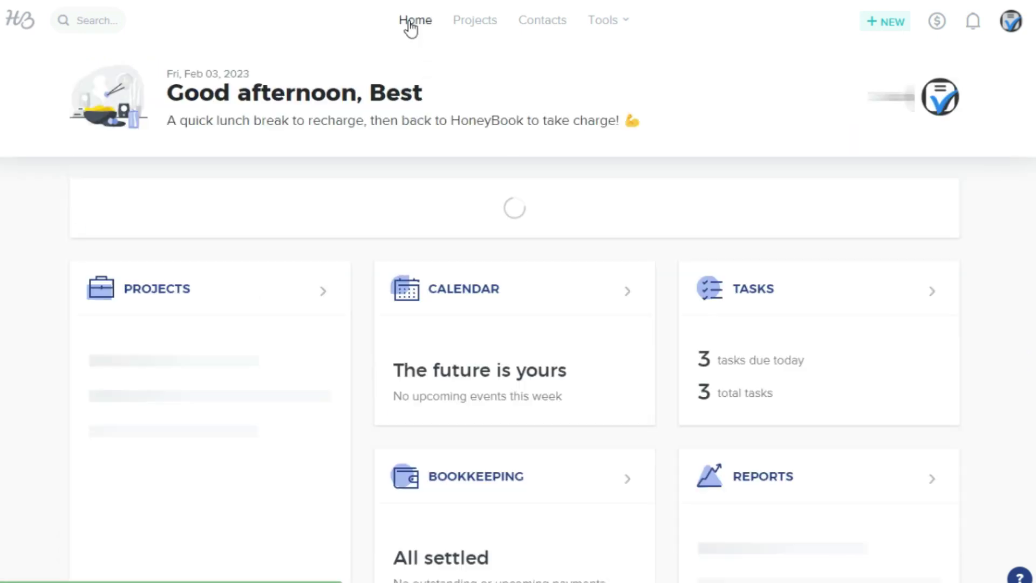
mouse_move(613, 29)
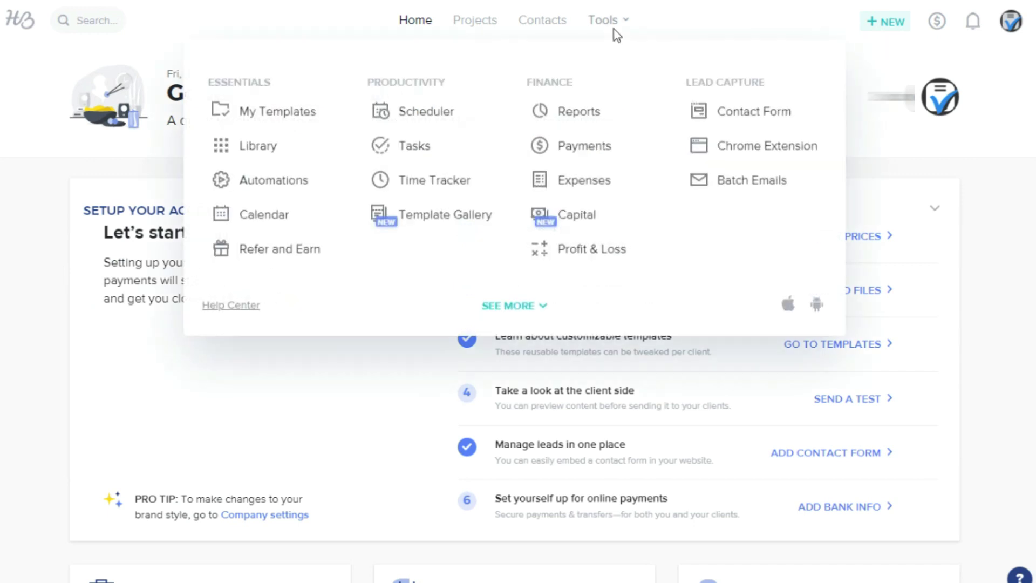
click(539, 311)
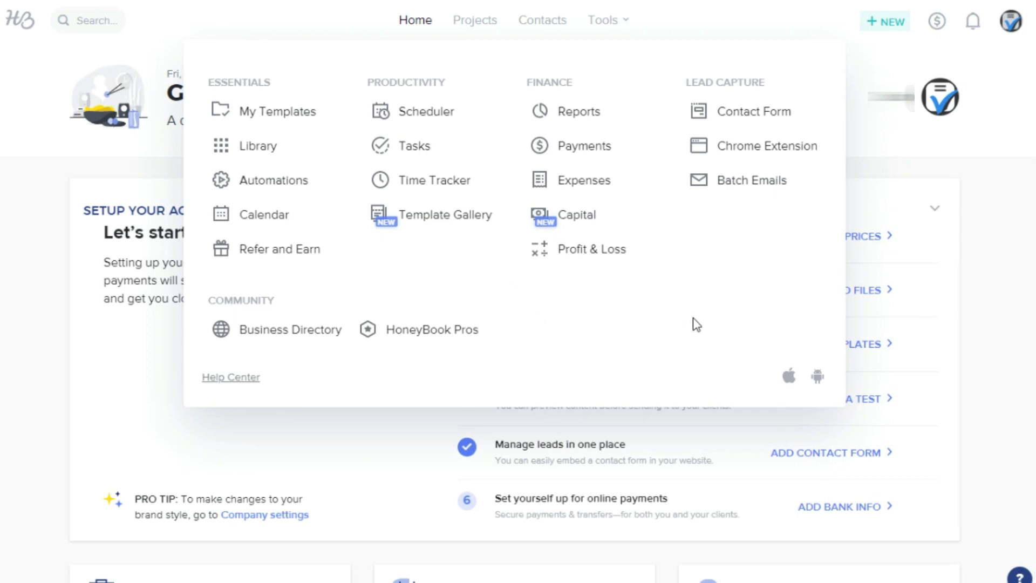
Create a new Corporate project named Test with Instagram as the lead source.
click(944, 371)
click(885, 23)
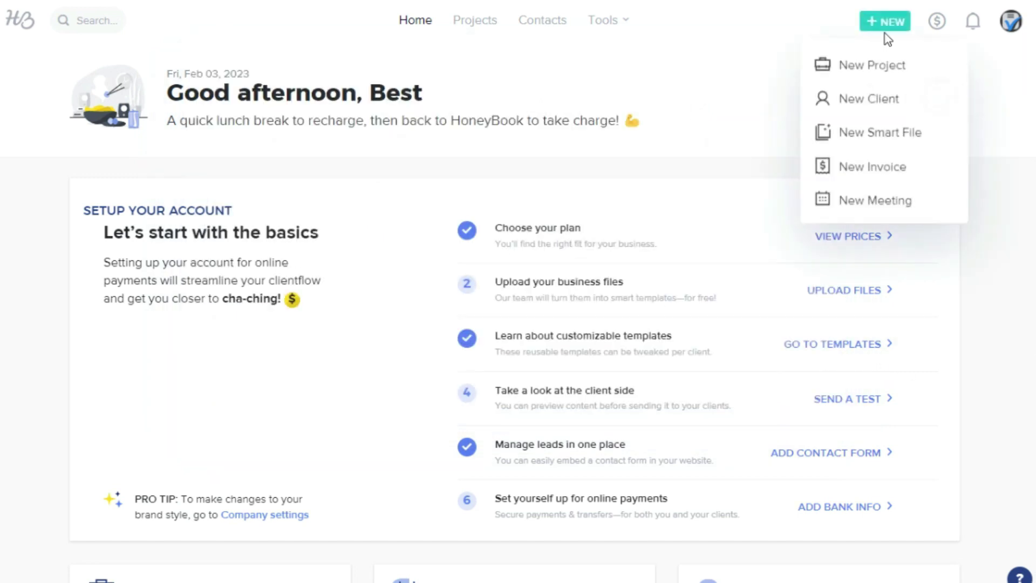
click(906, 70)
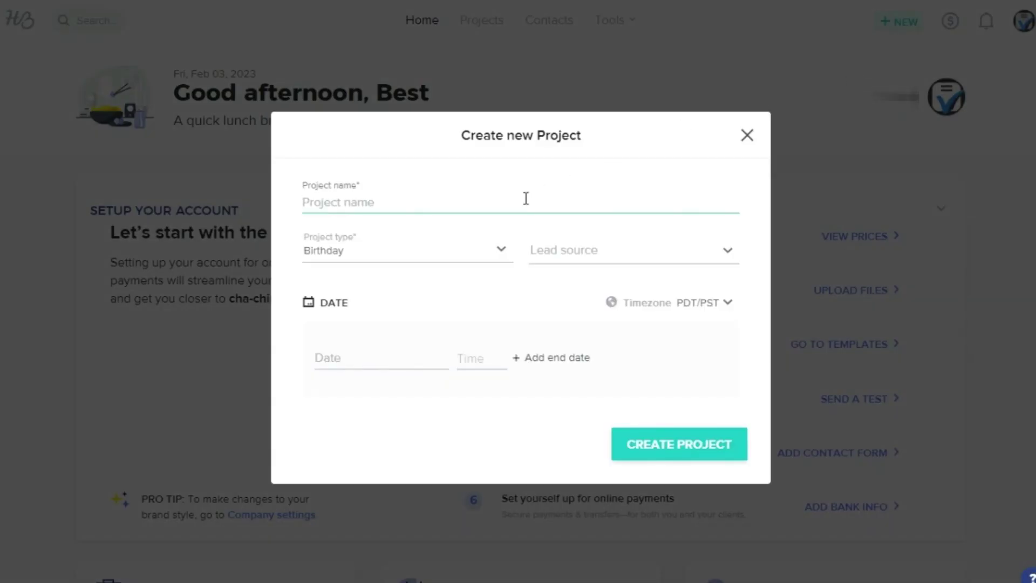
click(503, 249)
click(483, 310)
click(578, 257)
click(597, 381)
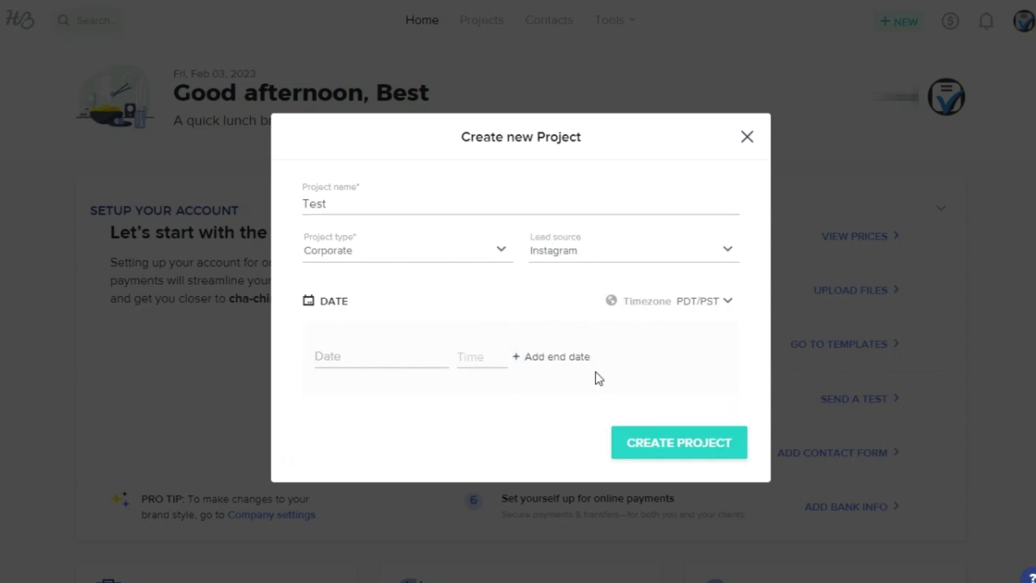
click(691, 442)
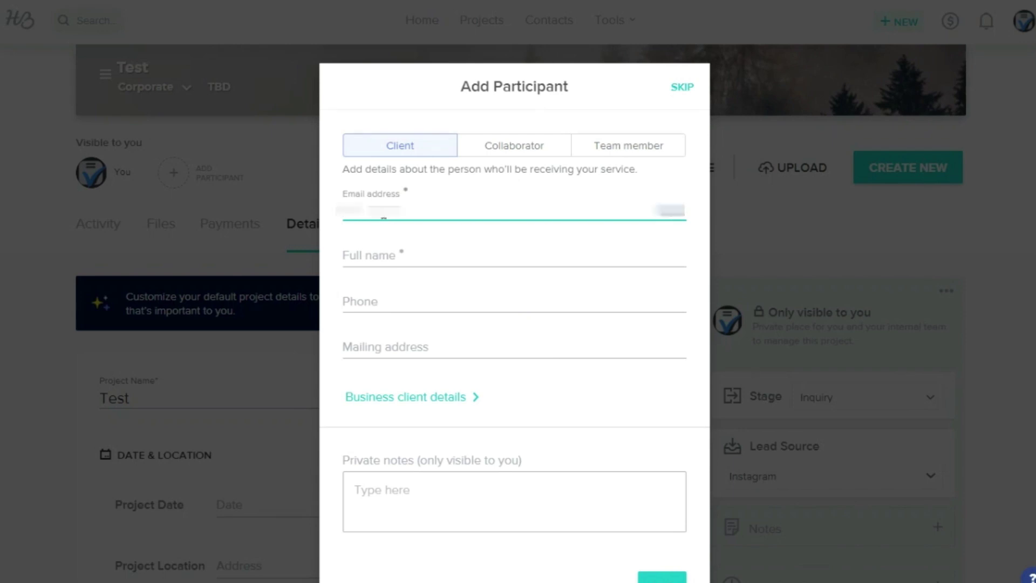
Add a saved client contact as the Test project's participant.
click(428, 244)
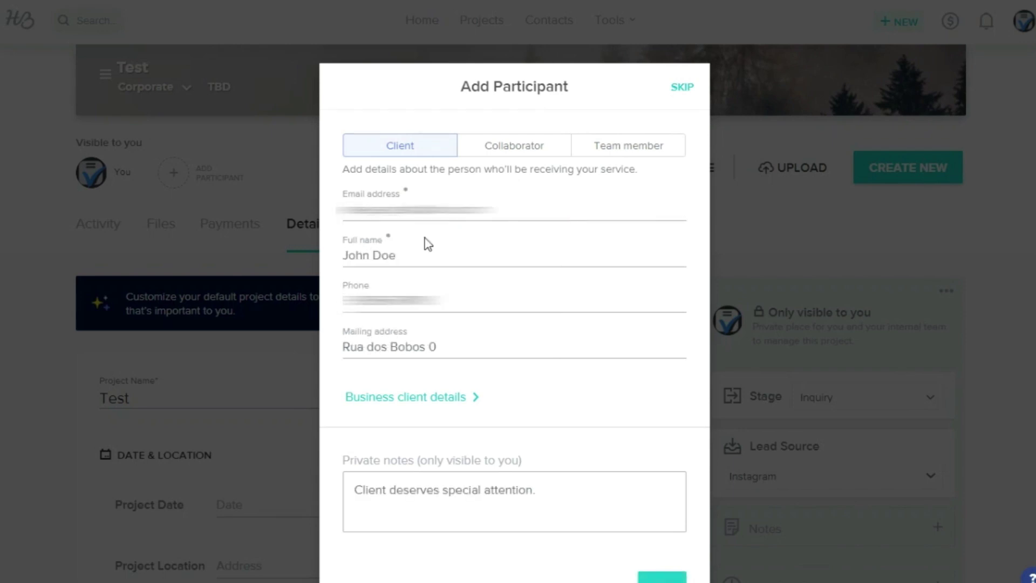
scroll(506, 301, down, 1)
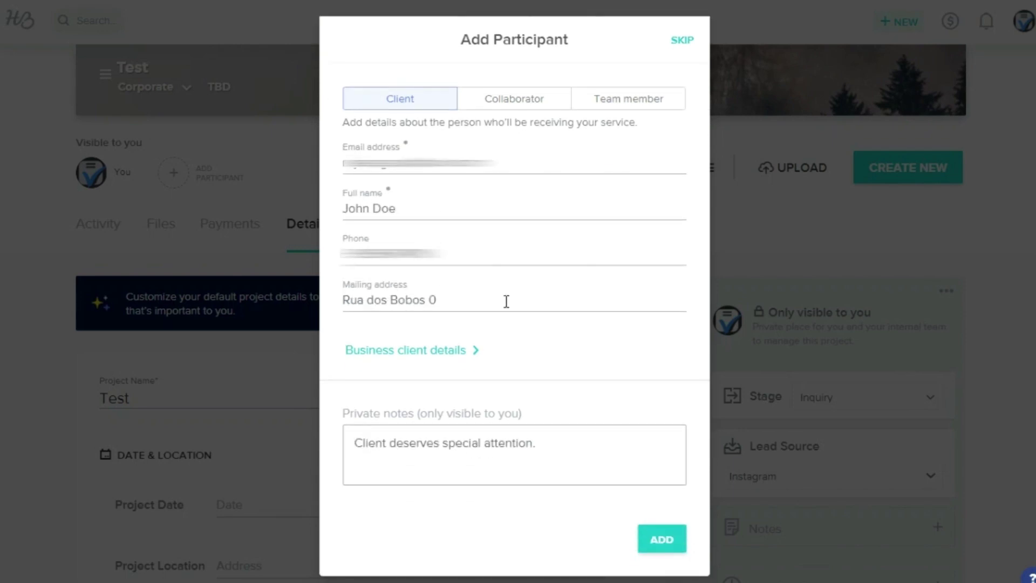
click(666, 544)
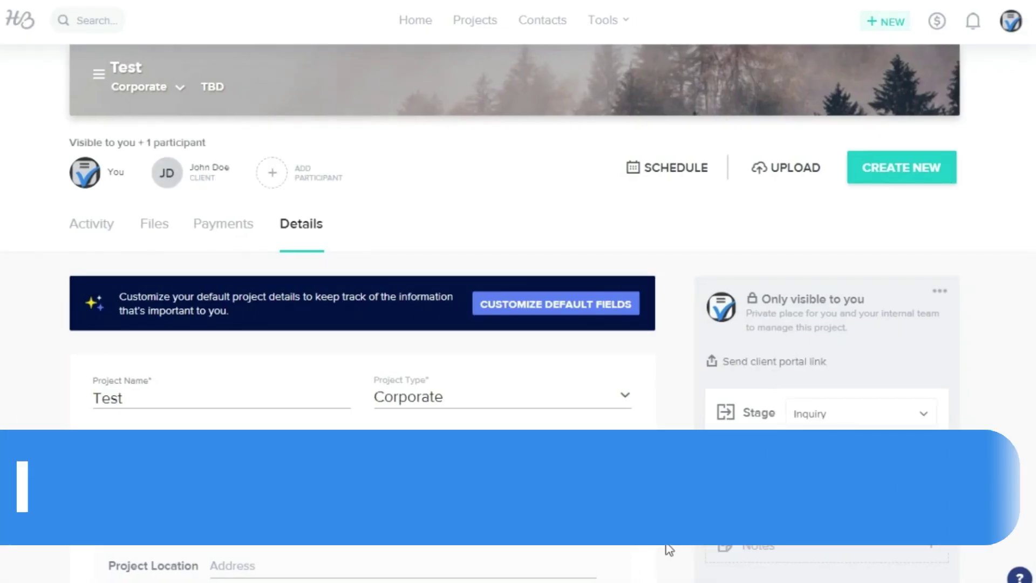
Email the client portal link to the project's client, then go back to the Home dashboard.
scroll(669, 549, down, 3)
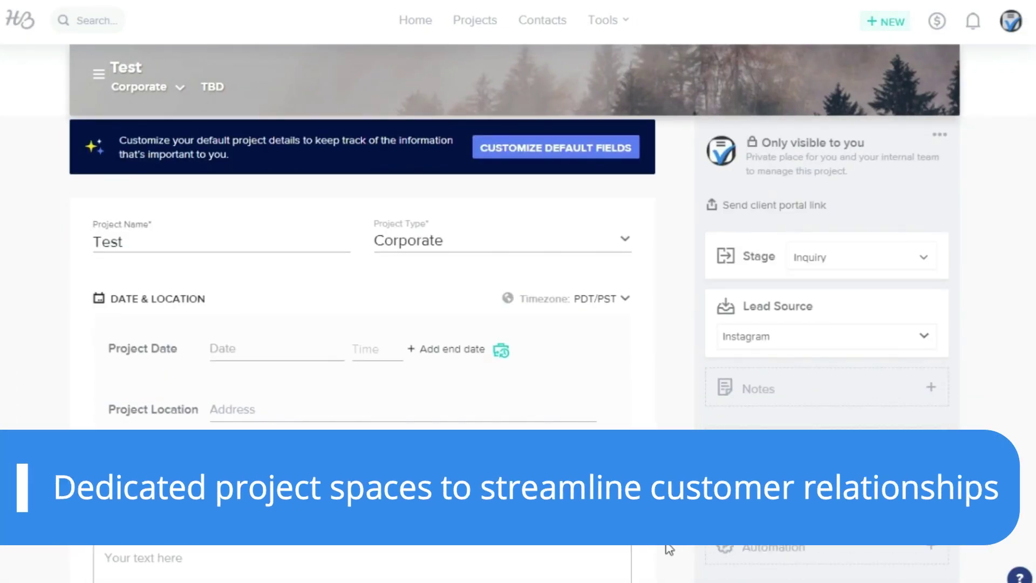
scroll(669, 549, down, 7)
scroll(670, 549, up, 4)
scroll(669, 549, up, 5)
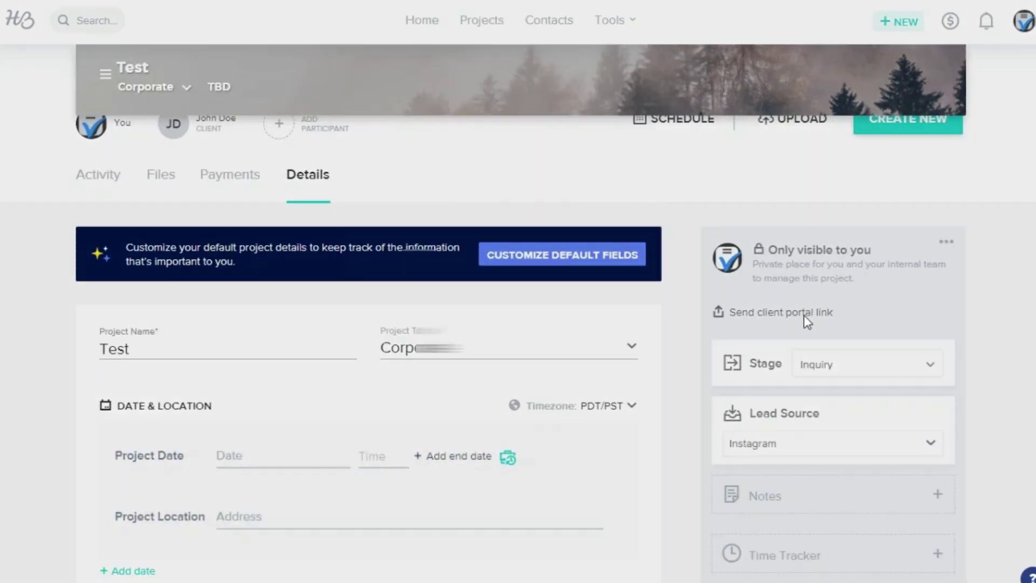
click(803, 313)
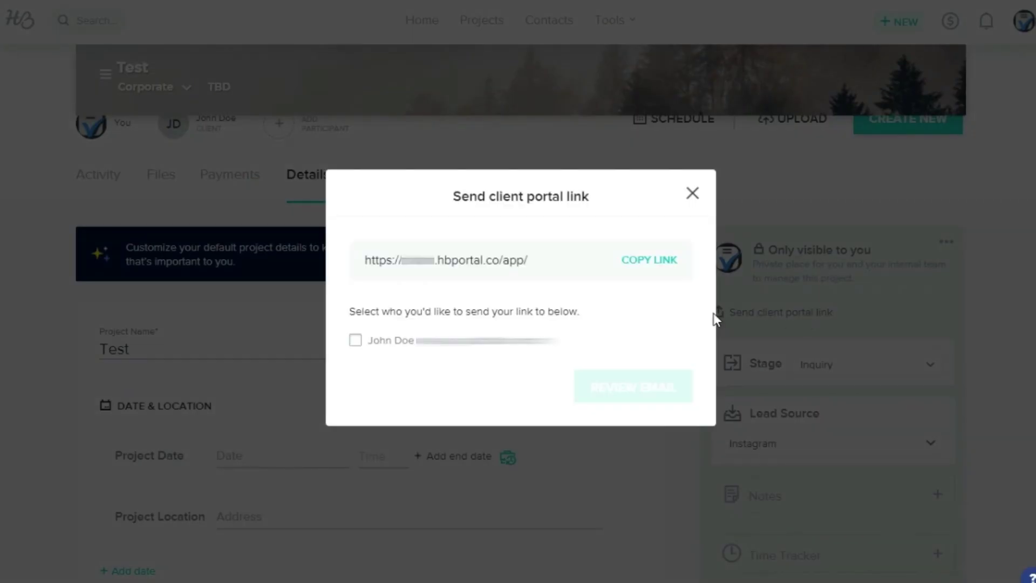
click(356, 341)
click(590, 409)
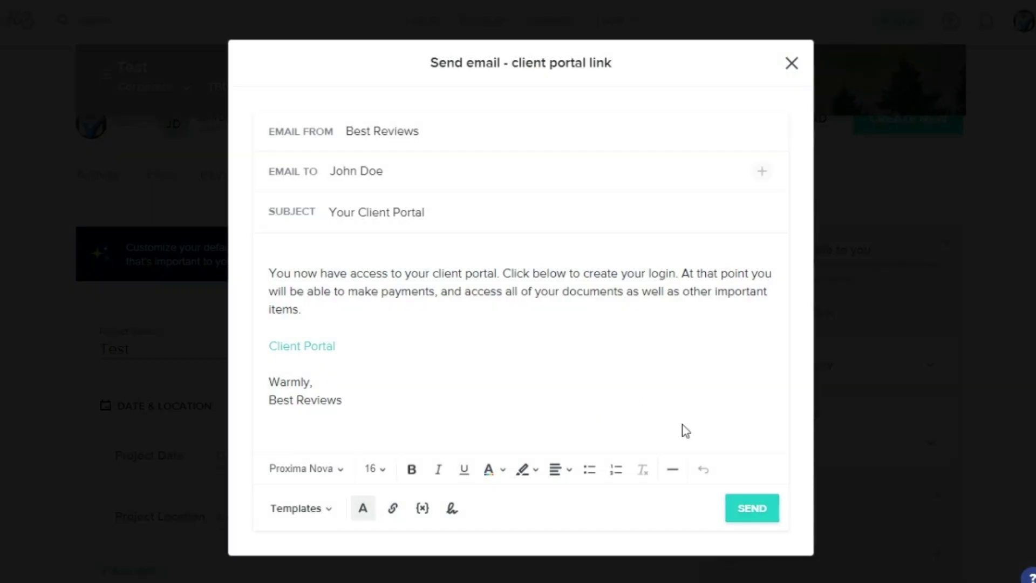
click(763, 514)
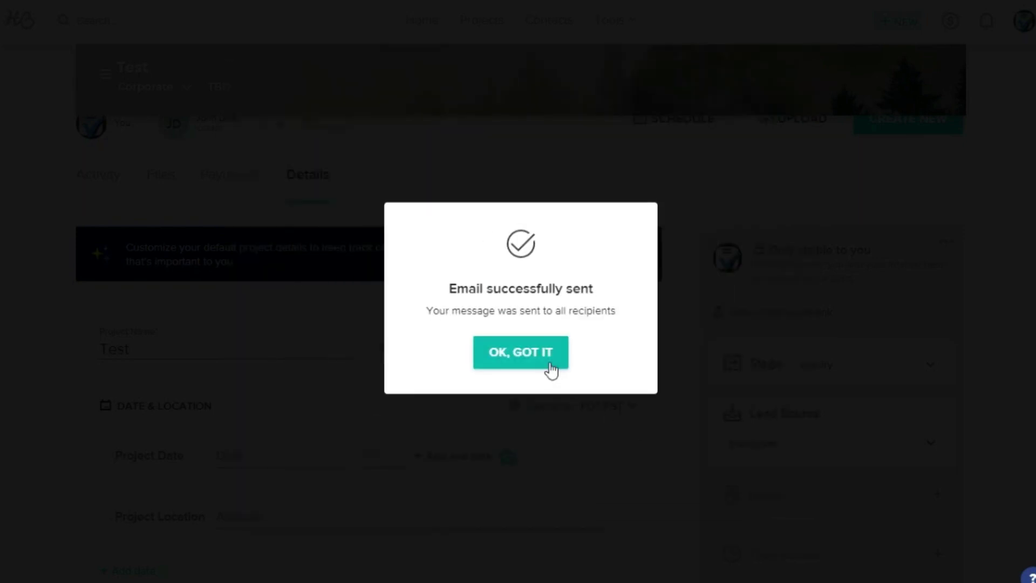
click(551, 369)
click(404, 27)
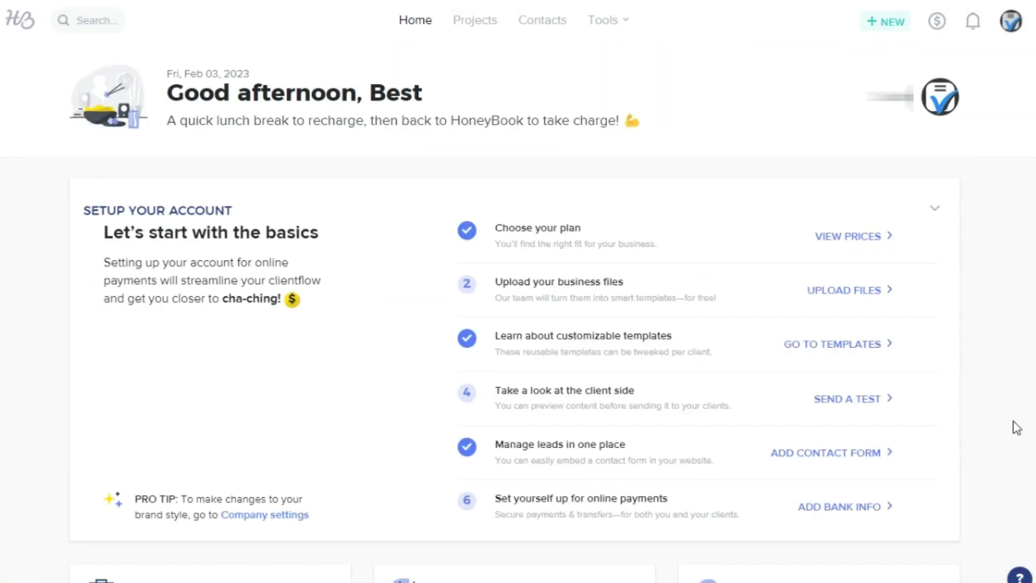
Browse the projects pipeline, filtering by the Inquiry, Proposal Sent and Planning stages.
scroll(1017, 428, down, 5)
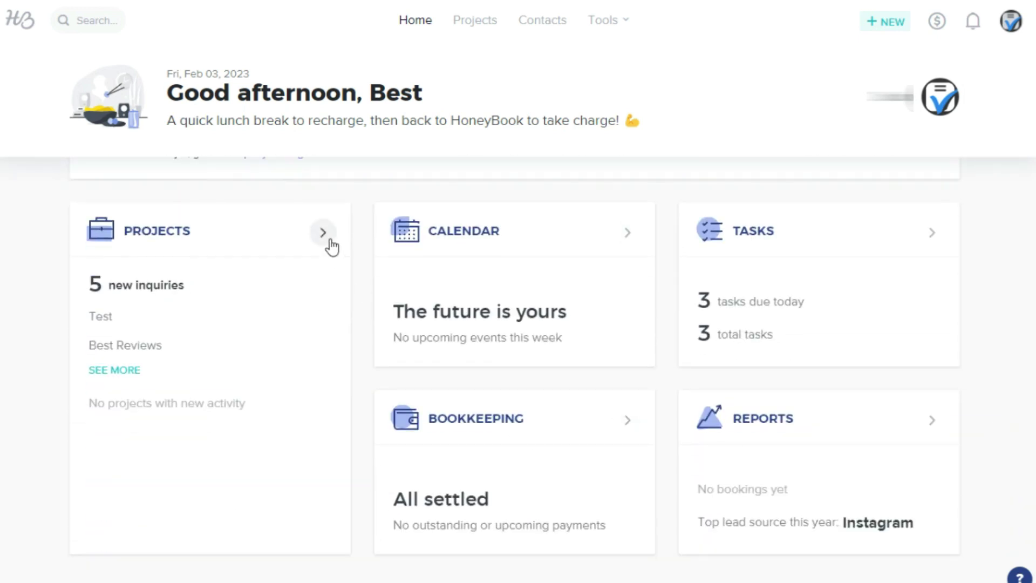
click(323, 233)
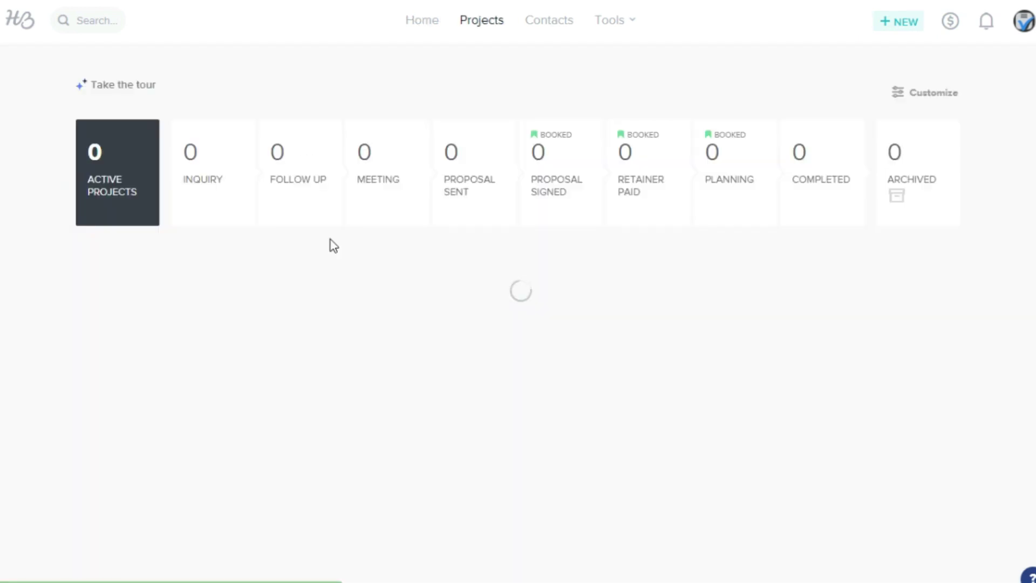
click(260, 223)
click(426, 208)
scroll(452, 209, down, 1)
click(740, 169)
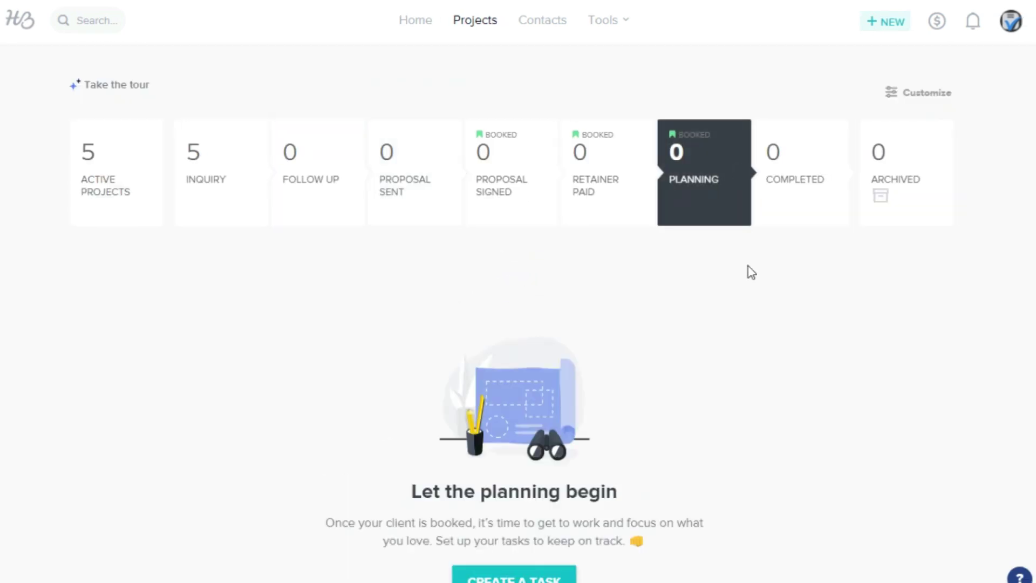
Add a MEETING stage right after INQUIRY in the pipeline customization and save it.
click(924, 93)
click(311, 410)
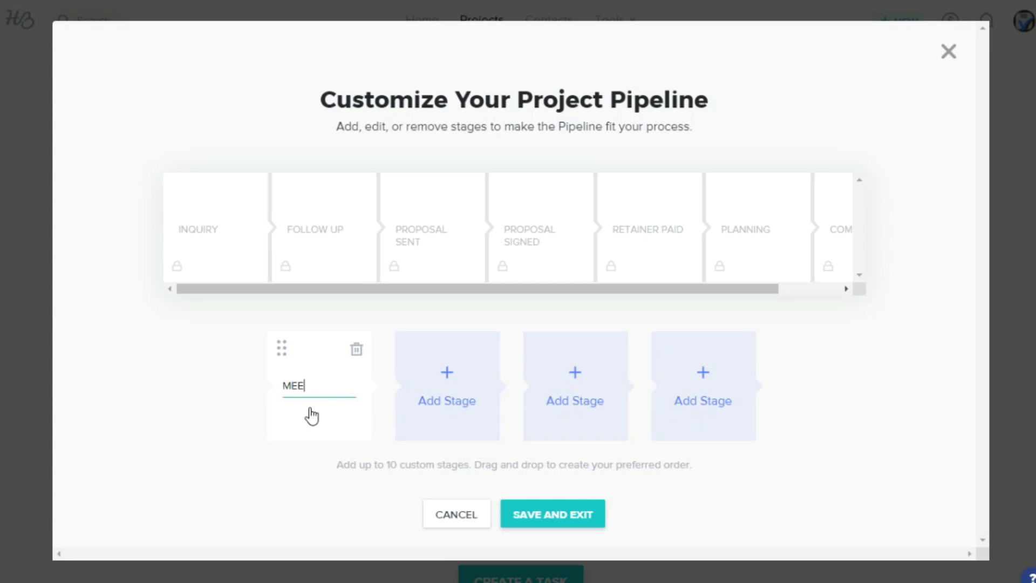
drag(277, 348, 271, 199)
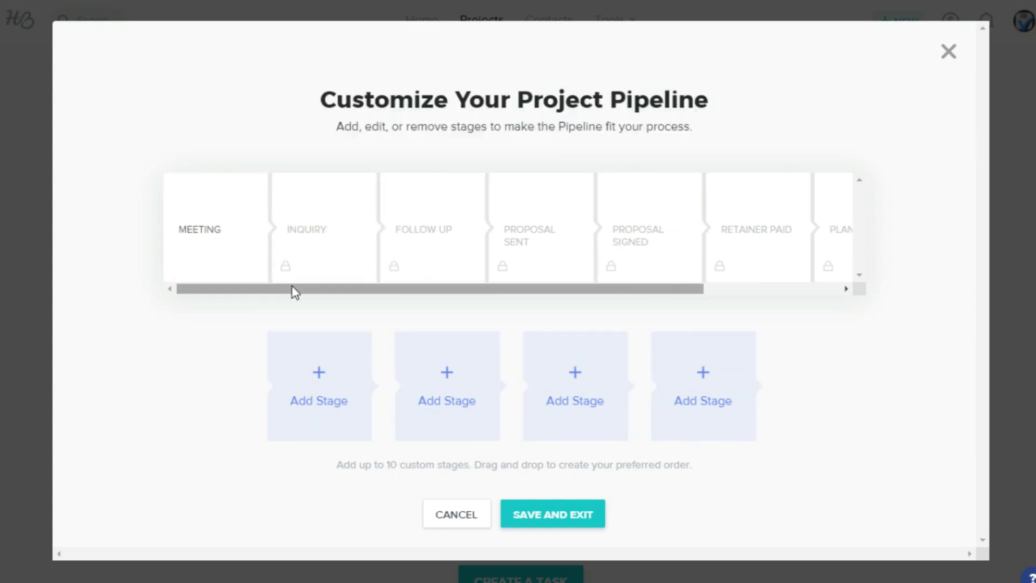
drag(174, 193, 306, 186)
click(585, 512)
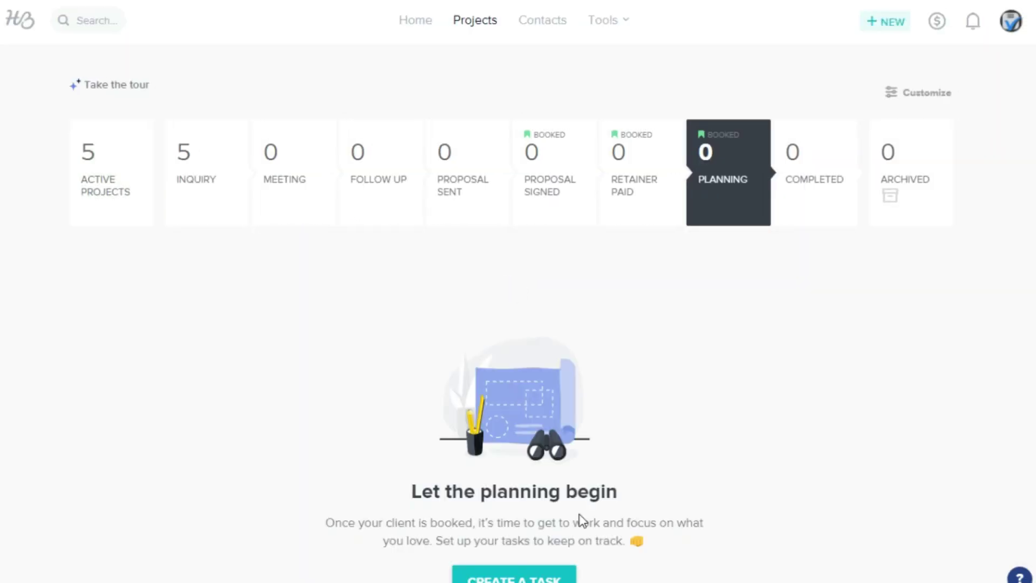
Go from Home to the Calendar's Scheduler and start a new session type.
click(19, 21)
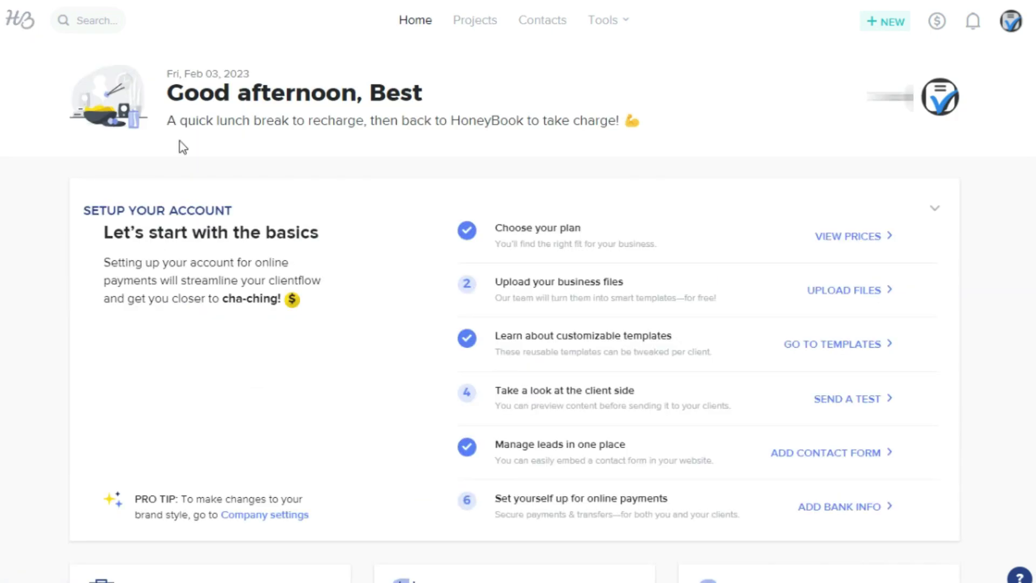
scroll(999, 438, down, 5)
scroll(1003, 438, down, 1)
click(585, 253)
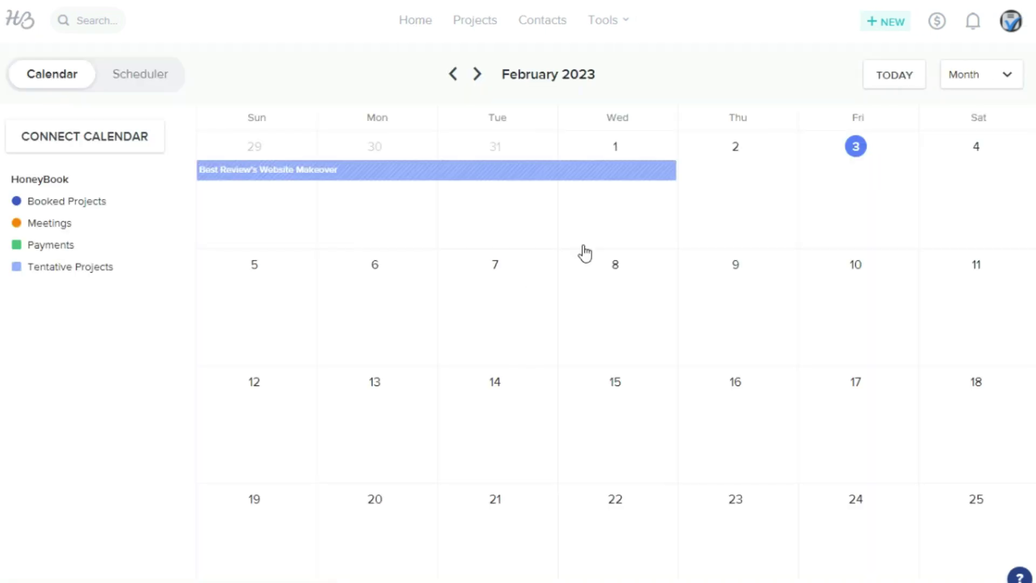
click(168, 87)
click(264, 403)
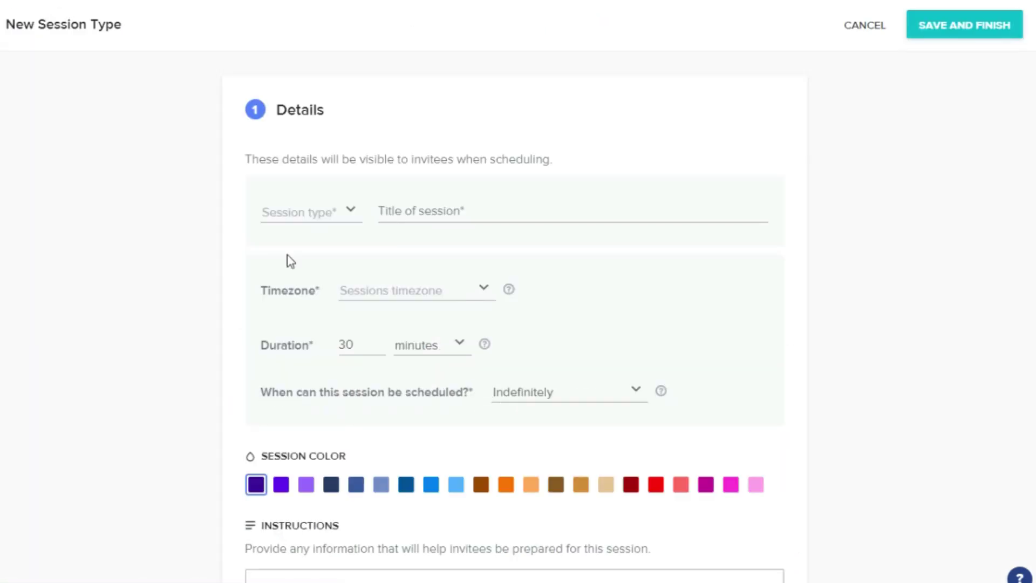
Make the session a Video session of type Other, in PDT/PST timezone, coloured blue.
click(330, 222)
click(302, 240)
click(356, 258)
click(350, 354)
click(351, 338)
click(389, 365)
scroll(421, 375, down, 3)
click(438, 380)
scroll(432, 387, down, 7)
Set the first reminder to 15 minutes before the session.
click(449, 224)
click(370, 221)
text(5)
click(441, 219)
click(424, 248)
scroll(400, 363, down, 1)
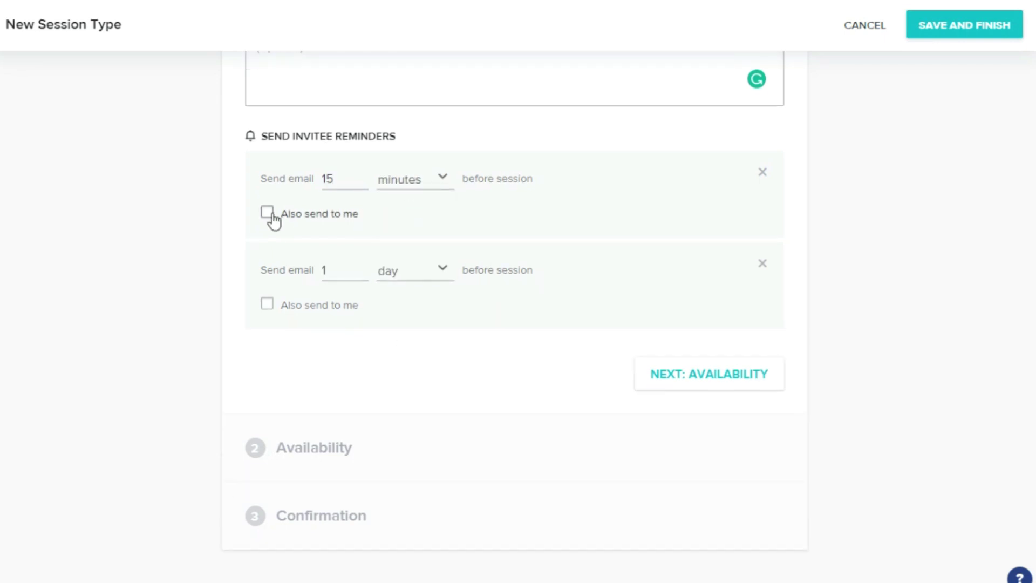
Make Monday available from 11:00am to 2:00pm.
click(640, 378)
click(279, 154)
click(440, 235)
text(11:00 am)
click(513, 235)
click(600, 415)
Save the new 30-minute 'Meeting Session' session type and dismiss the confirmation.
click(709, 455)
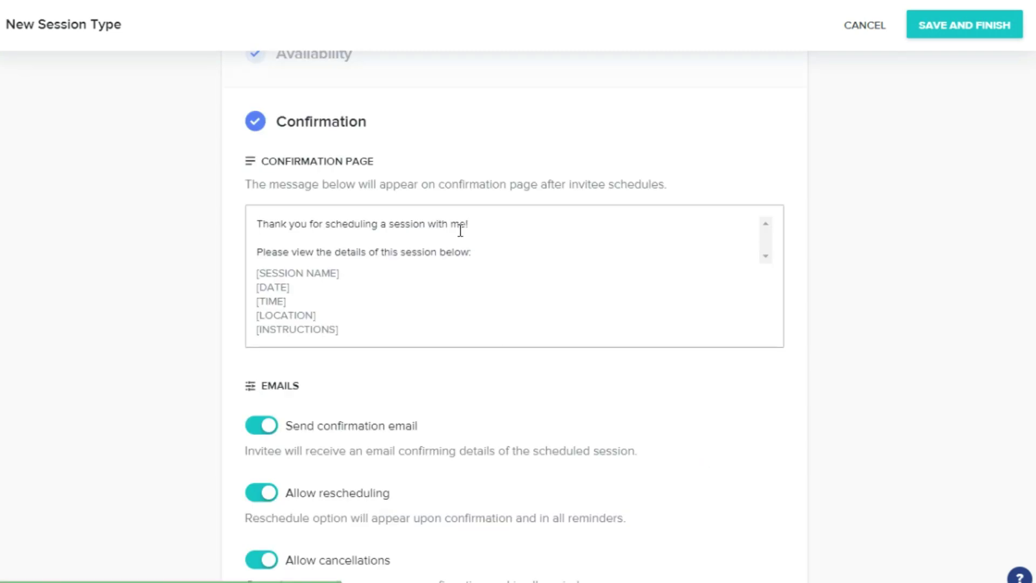
scroll(379, 210, down, 3)
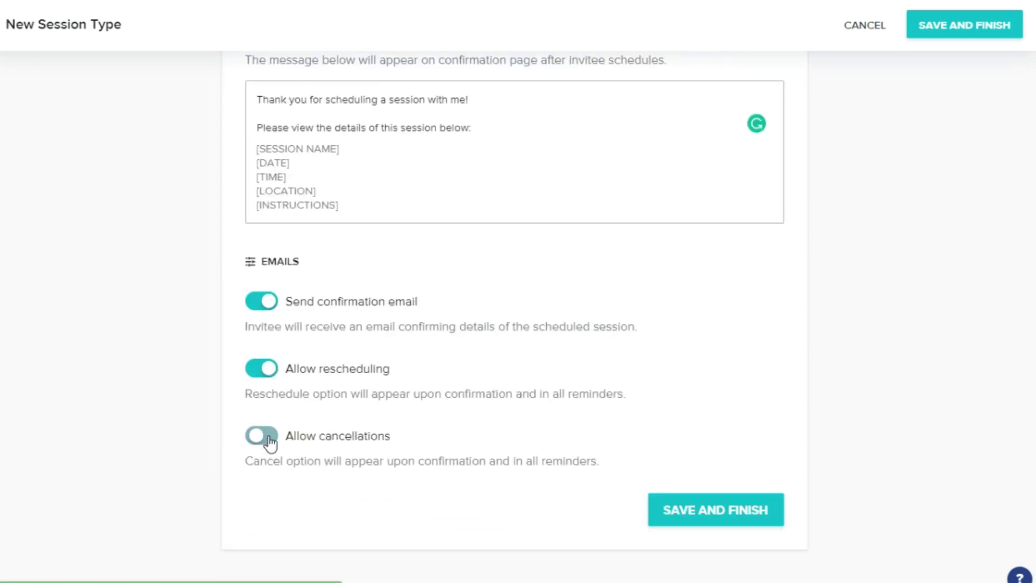
click(683, 518)
click(727, 103)
Open the Request for a testimonial automation and review its send Smart File step.
click(21, 20)
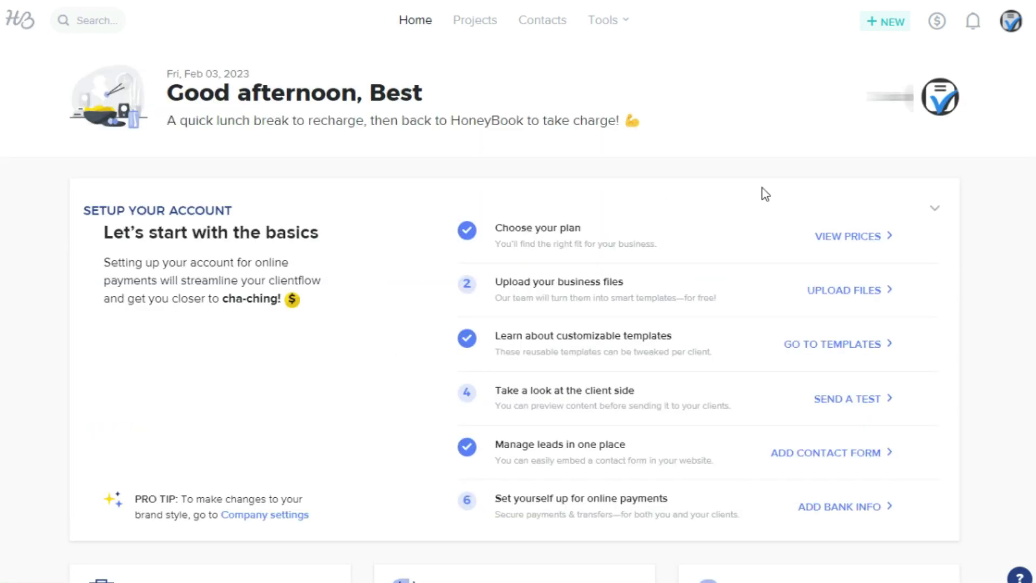
click(624, 26)
click(300, 180)
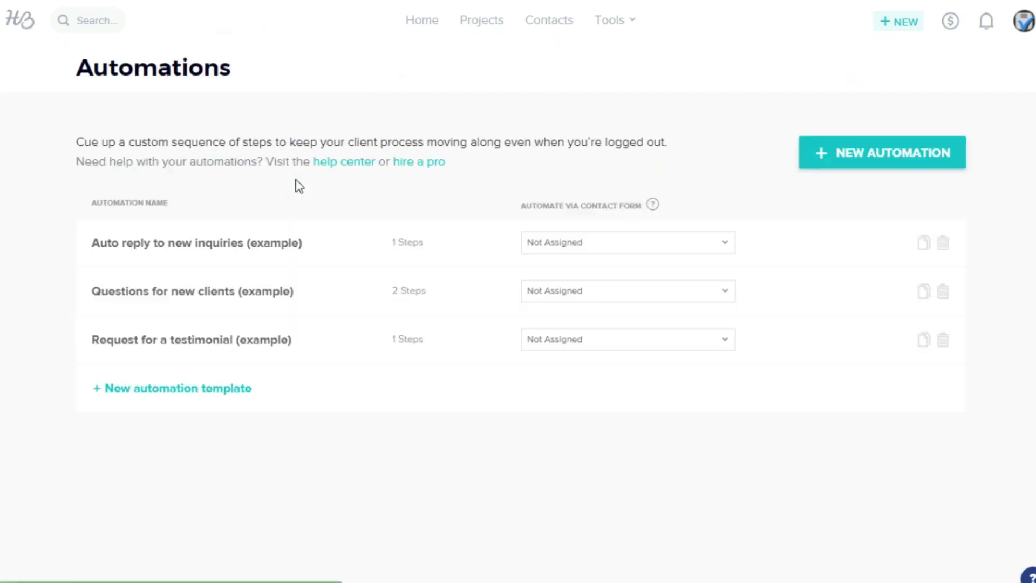
click(324, 350)
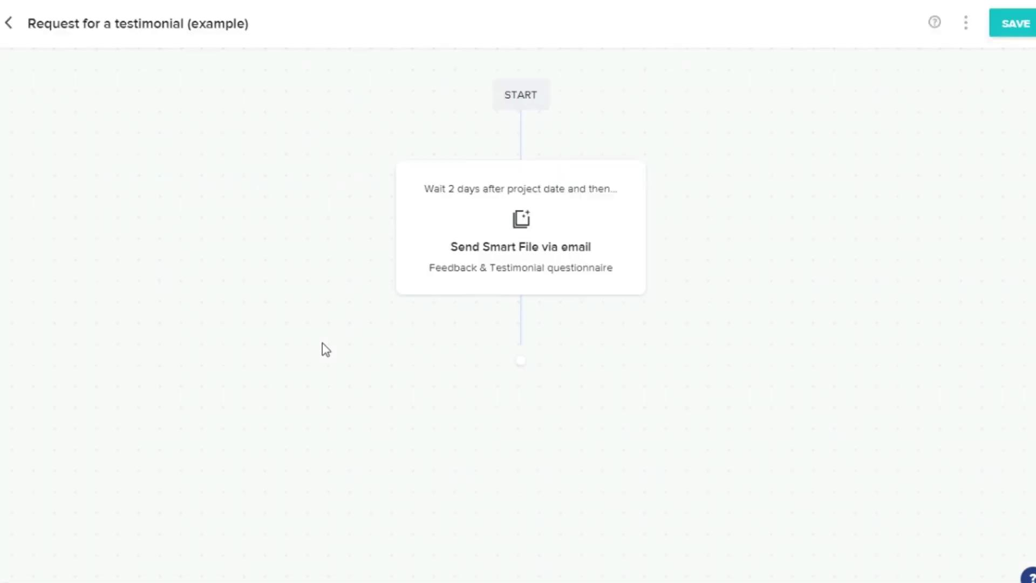
click(522, 276)
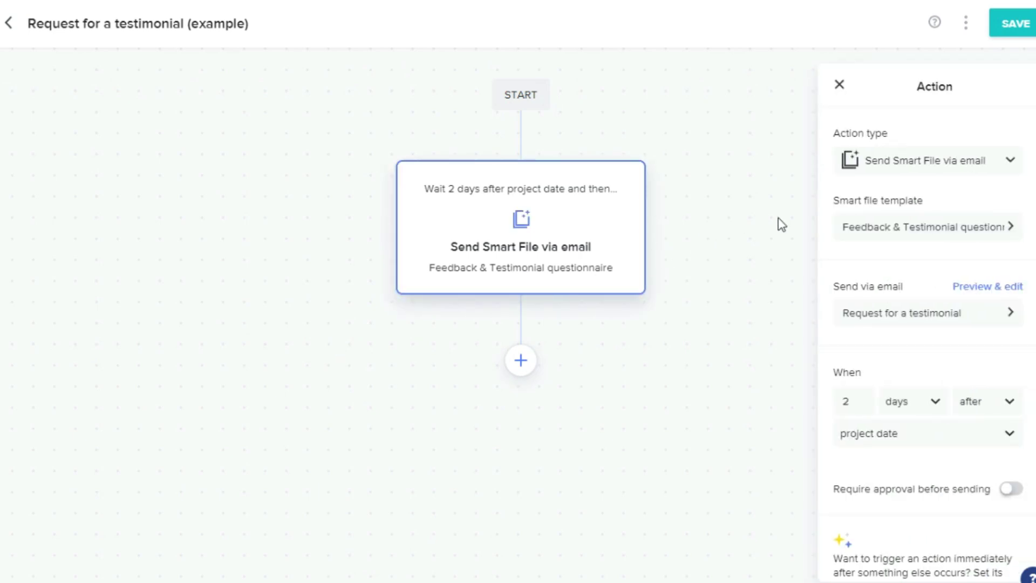
click(940, 235)
click(838, 88)
Trigger the step 4 days after the project end date, require approval, and save.
click(923, 434)
click(930, 360)
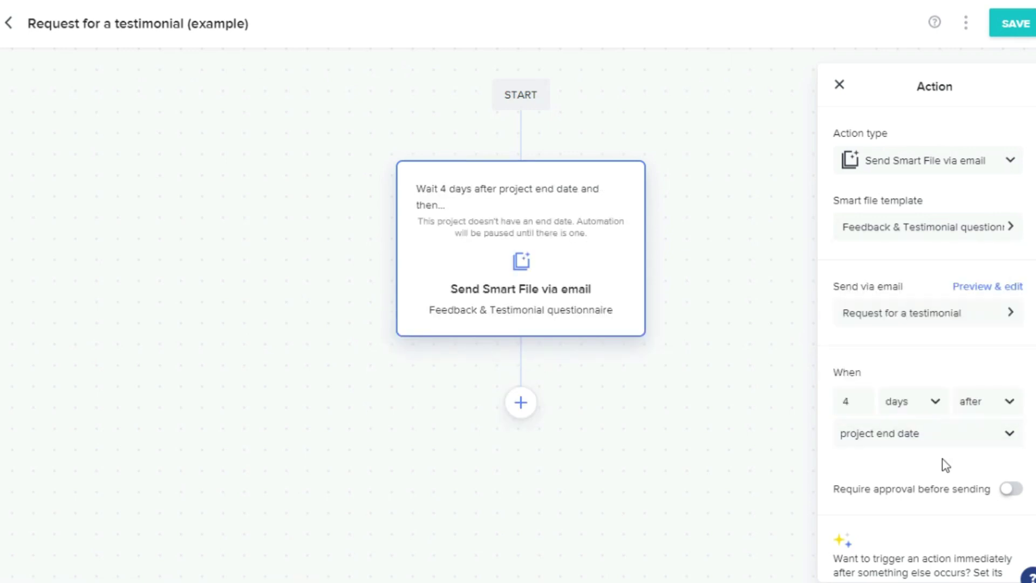
scroll(945, 465, down, 1)
click(1012, 449)
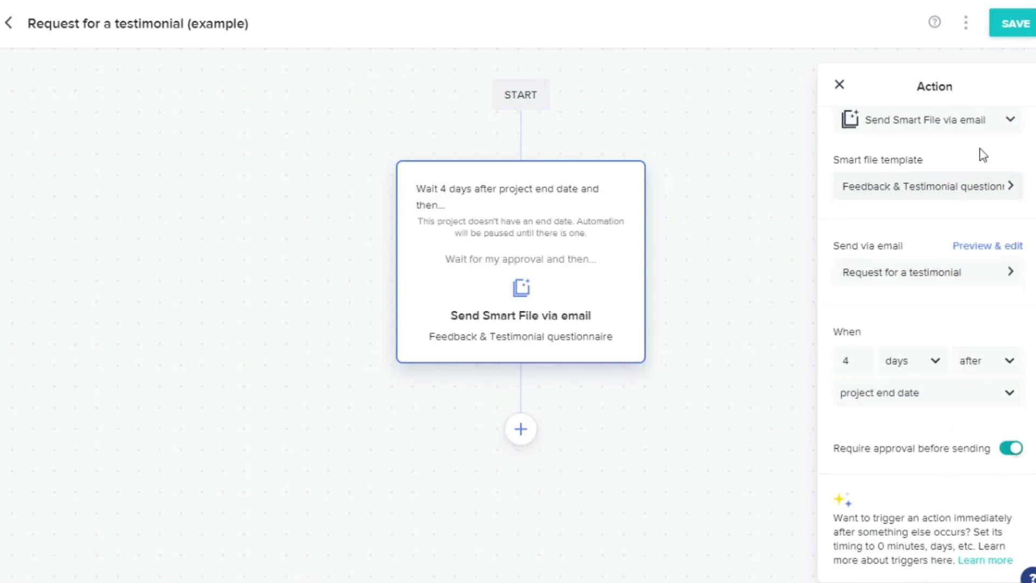
click(1013, 24)
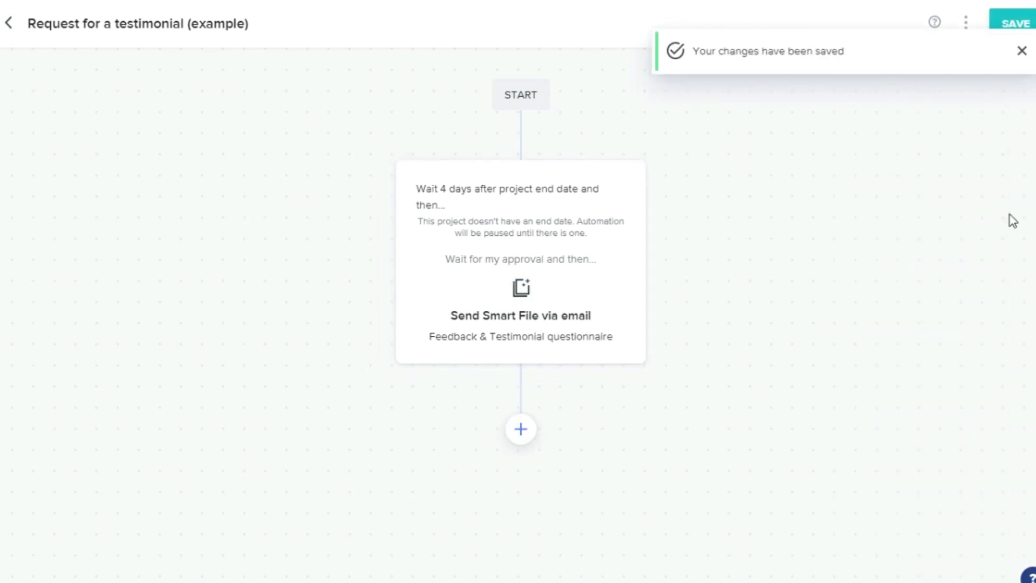
click(1021, 50)
Look over Bookkeeping's Expenses and Profit & Loss tabs, then return to Home.
click(11, 26)
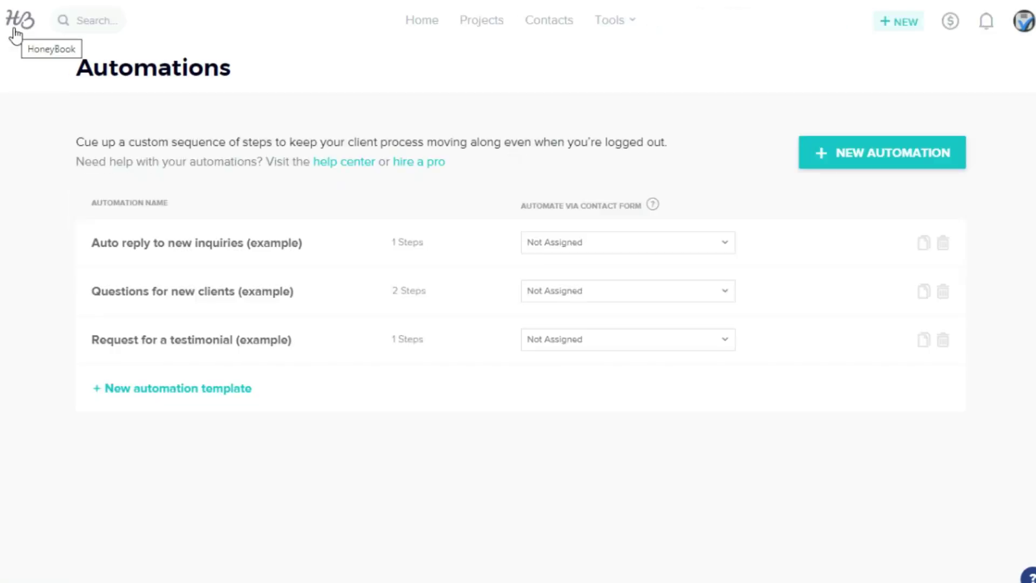
click(14, 27)
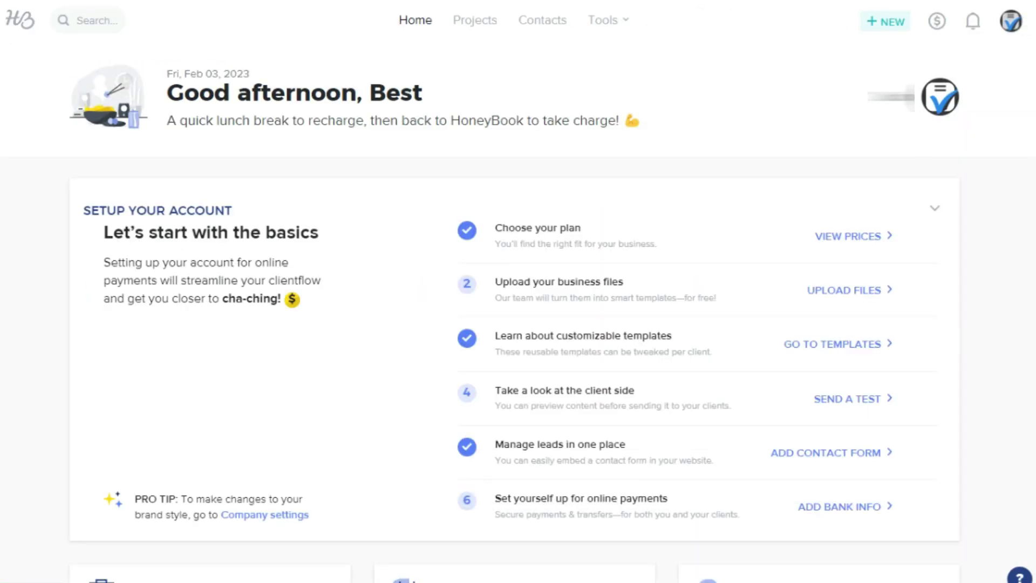
scroll(1002, 409, down, 6)
click(912, 423)
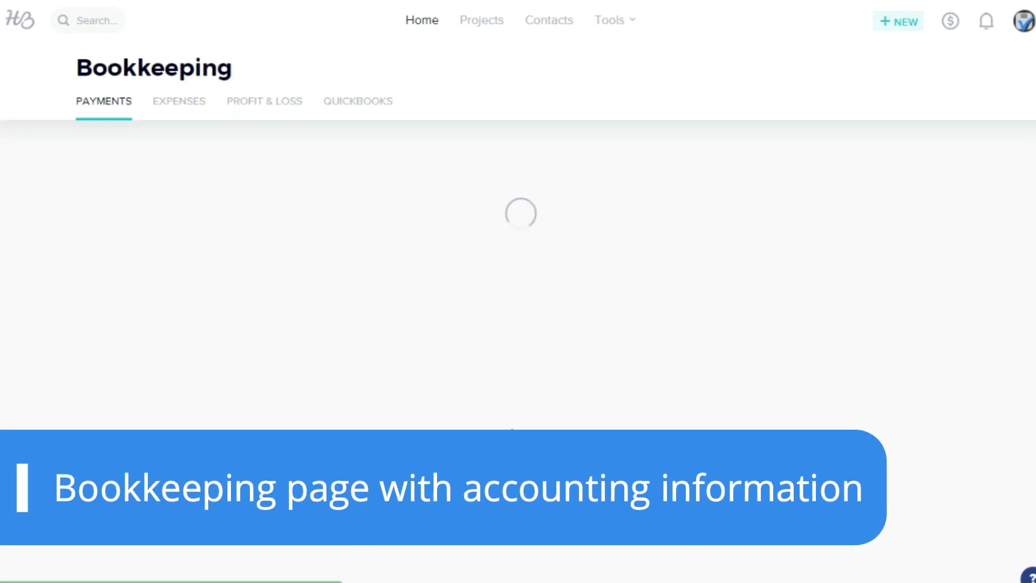
click(196, 109)
click(265, 112)
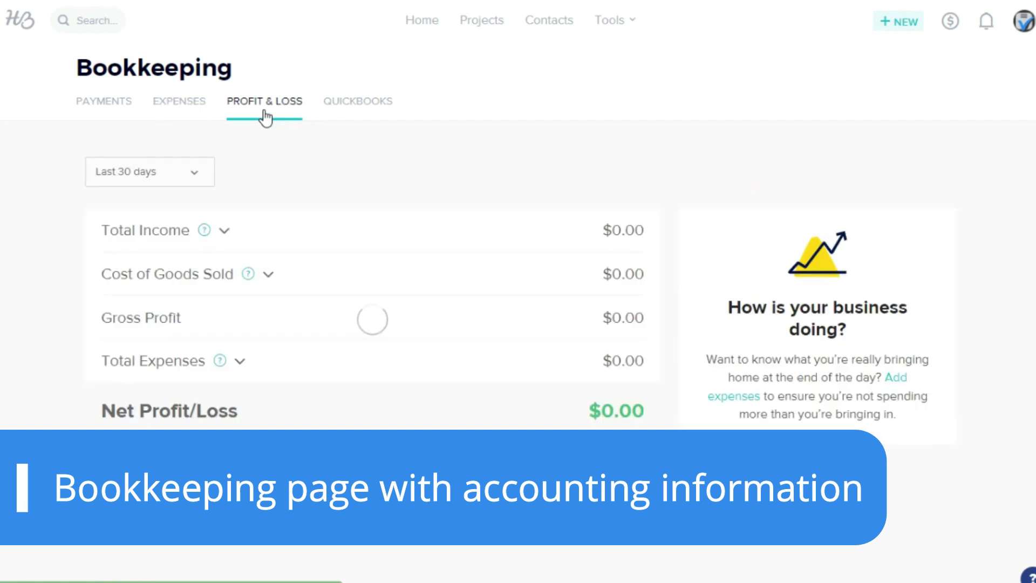
click(15, 31)
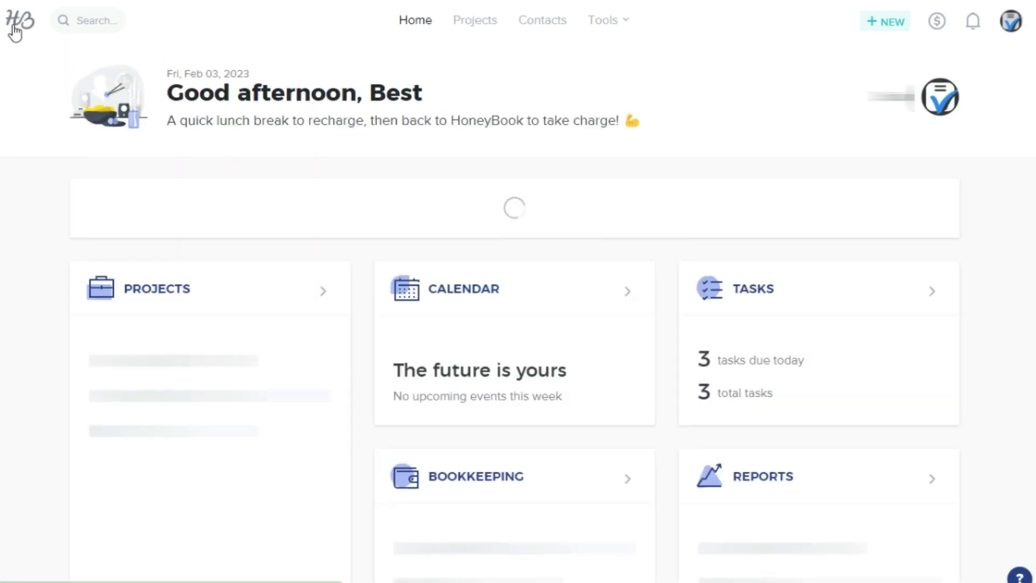
Set the Reports project stats range to Feb 01, 2022 through Feb 03, 2023.
scroll(379, 380, down, 7)
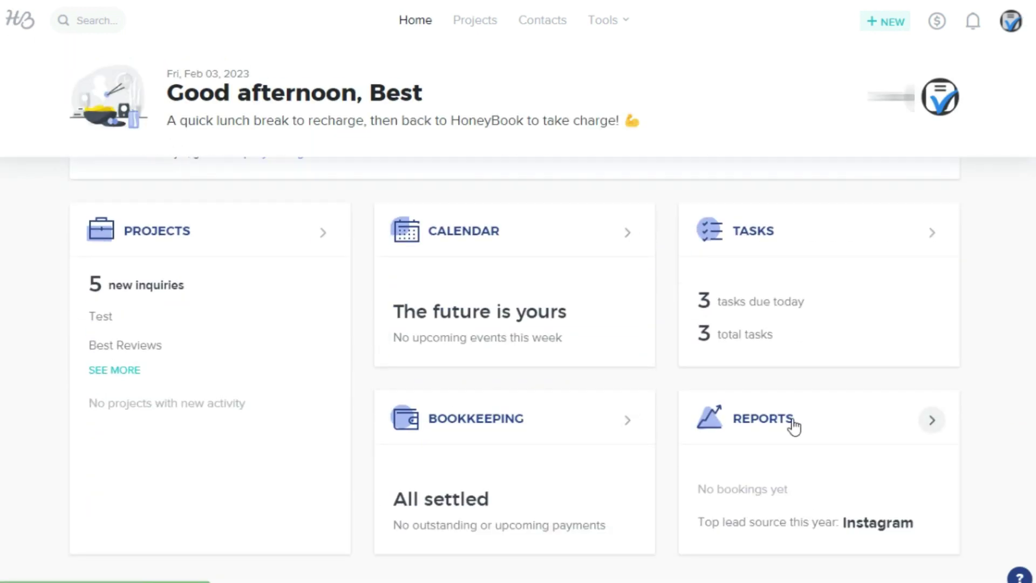
click(791, 424)
click(730, 108)
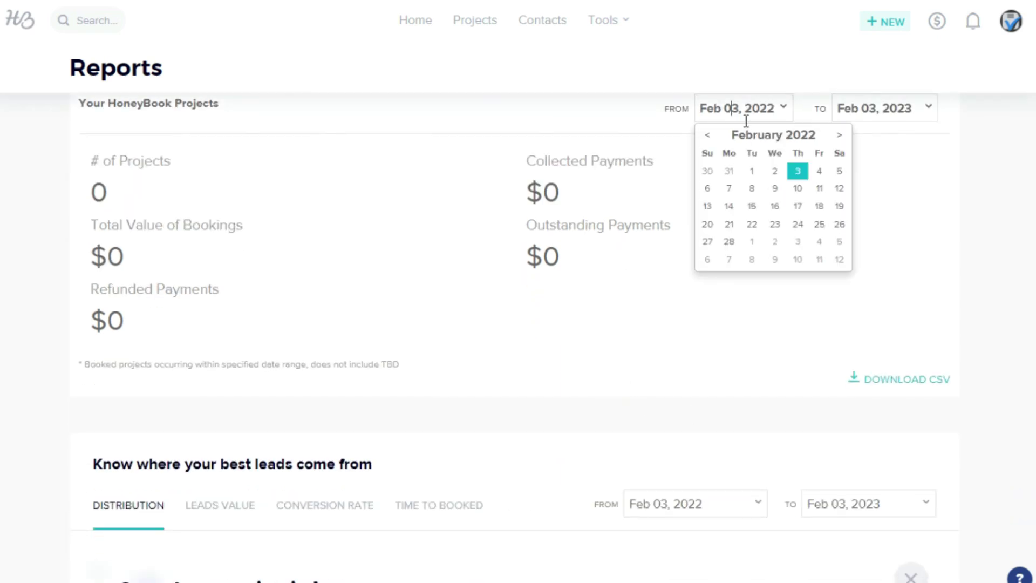
click(753, 171)
click(848, 110)
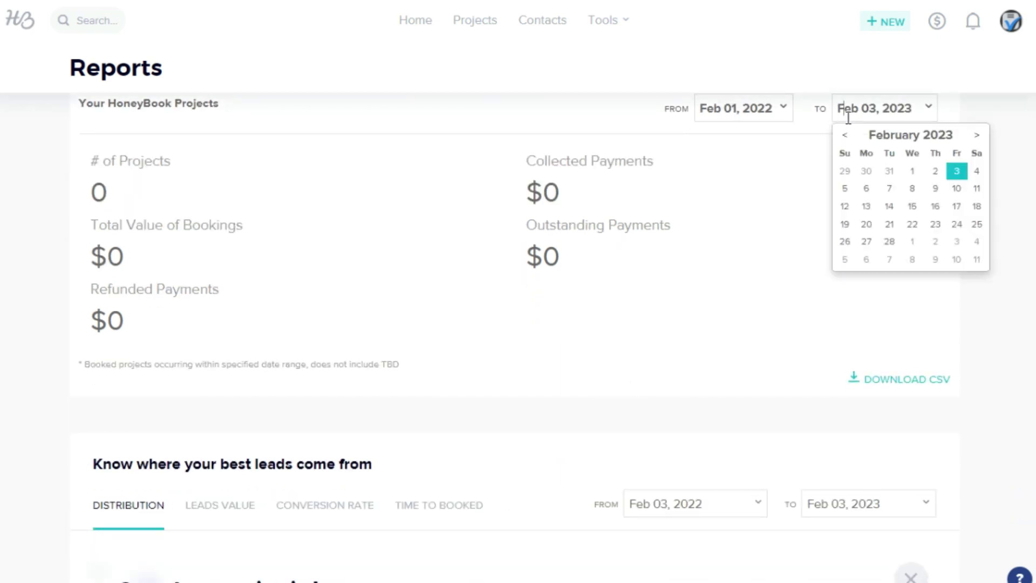
click(798, 278)
Download the project summary as a CSV file.
scroll(797, 284, down, 9)
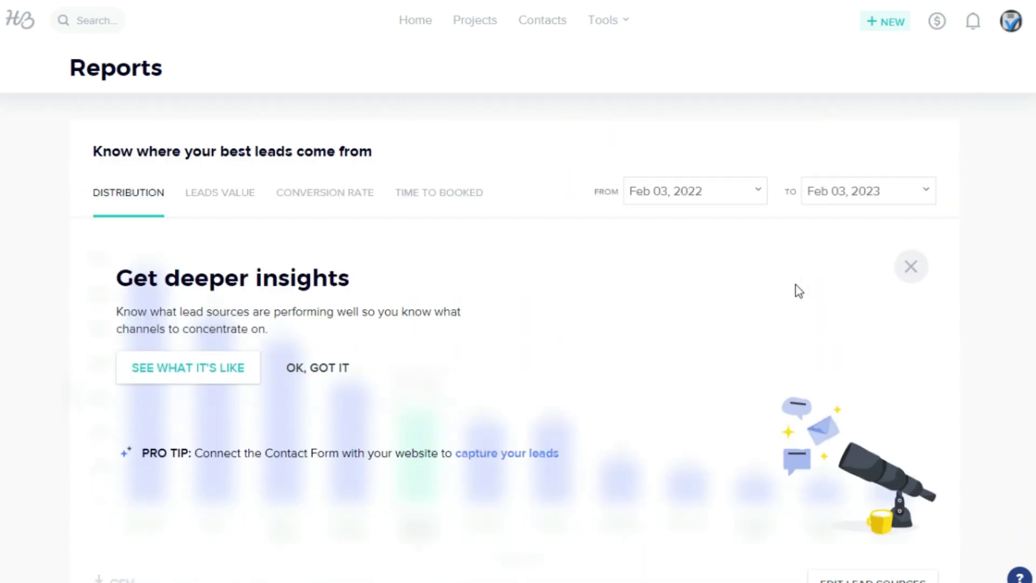
scroll(797, 289, down, 1)
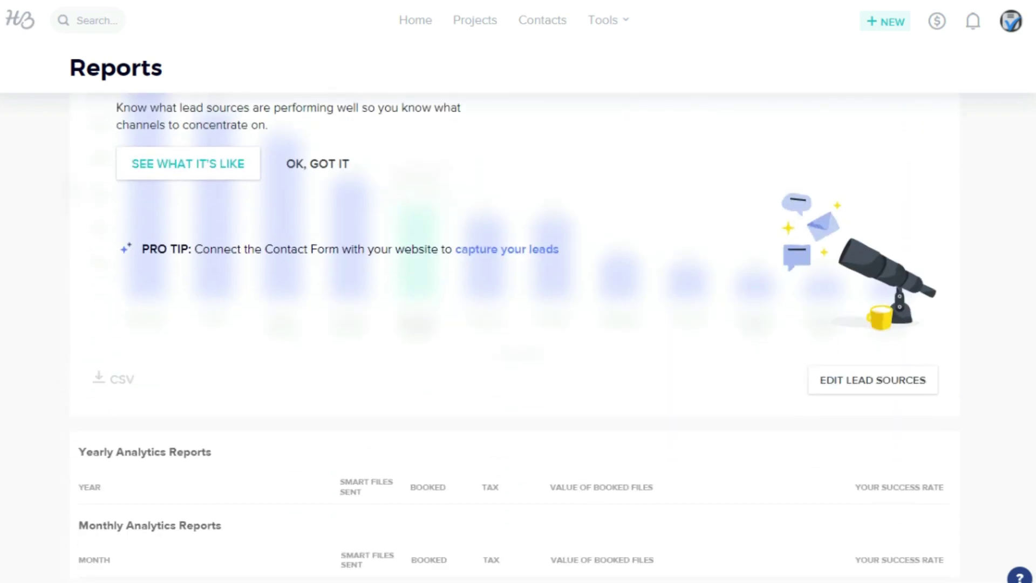
scroll(1018, 186, up, 10)
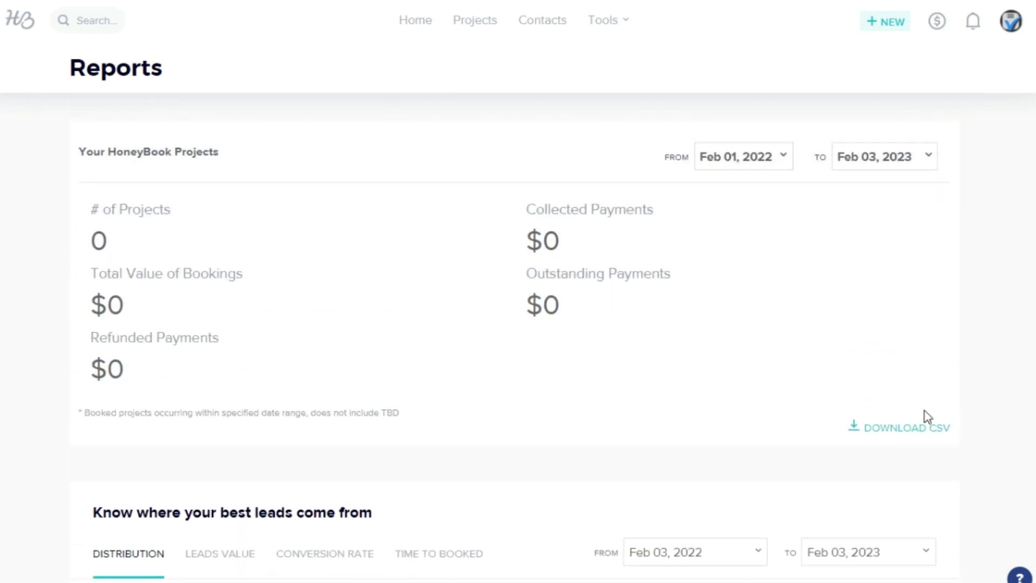
click(925, 429)
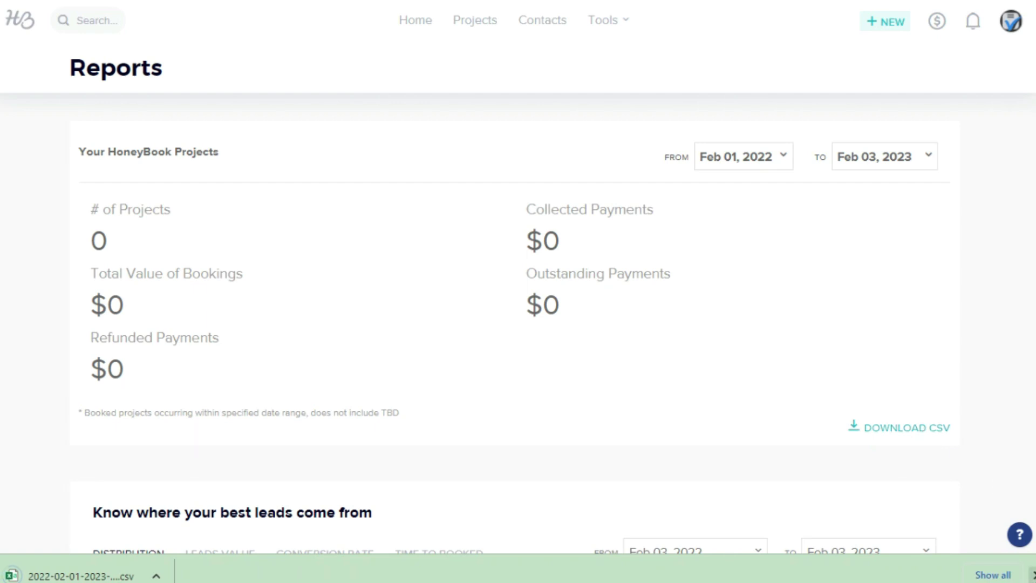
click(13, 576)
Open the Integrations section of Company Settings from the account menu.
click(22, 25)
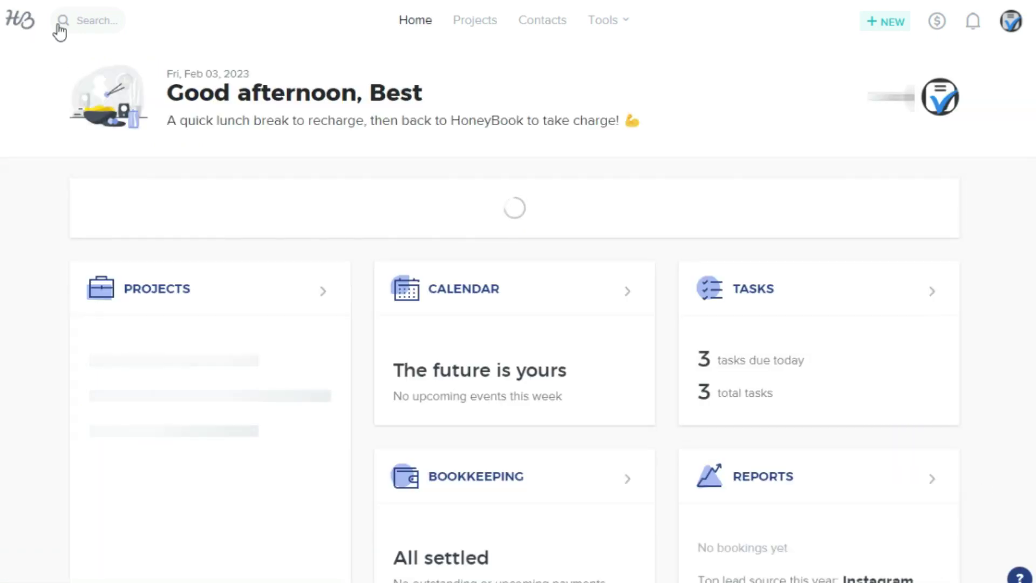
click(1012, 23)
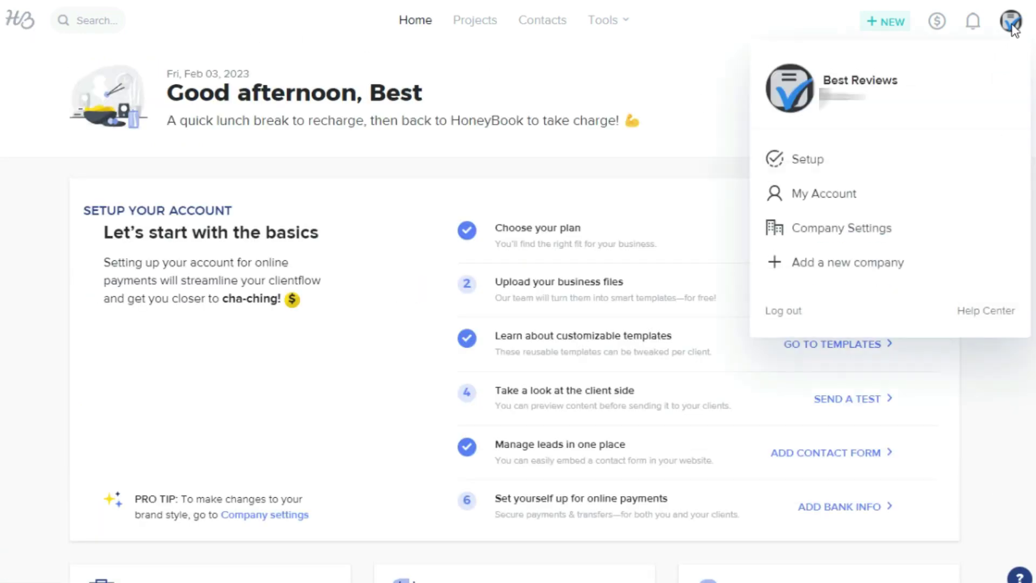
click(884, 232)
click(107, 295)
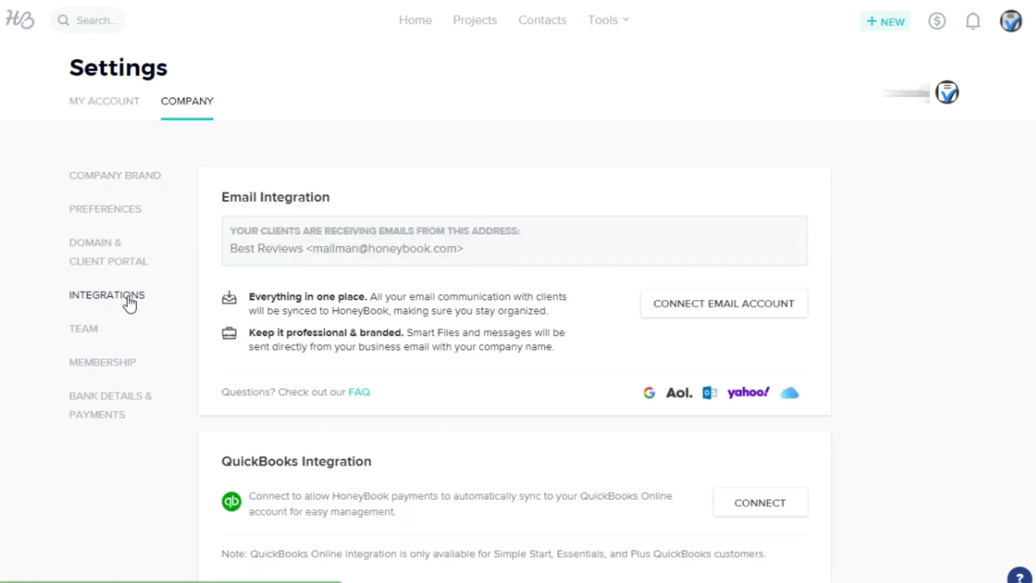
Close Connect Email Account without connecting, then scroll down to the Zoom and Calendly options.
click(647, 313)
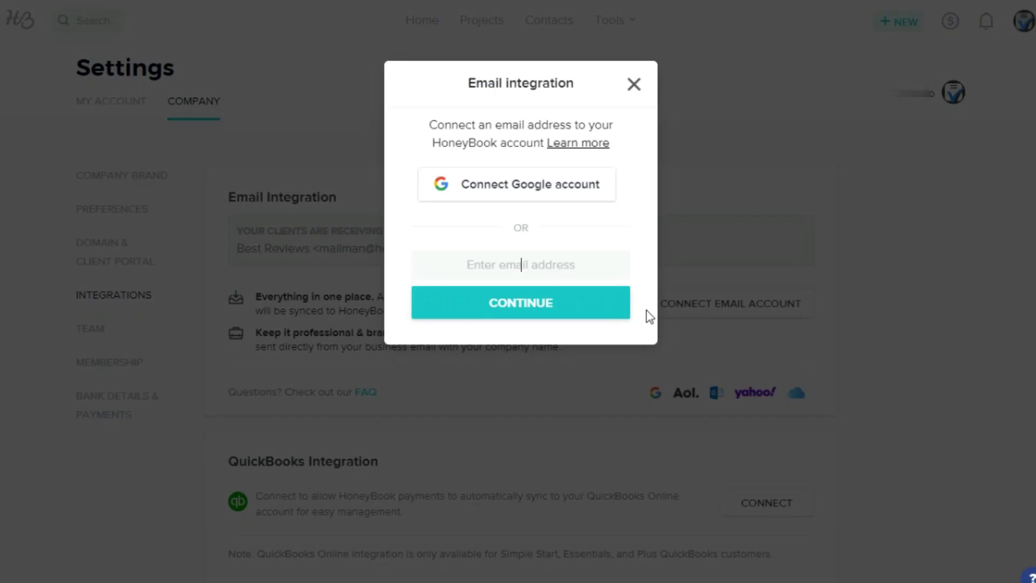
click(634, 85)
scroll(870, 363, down, 8)
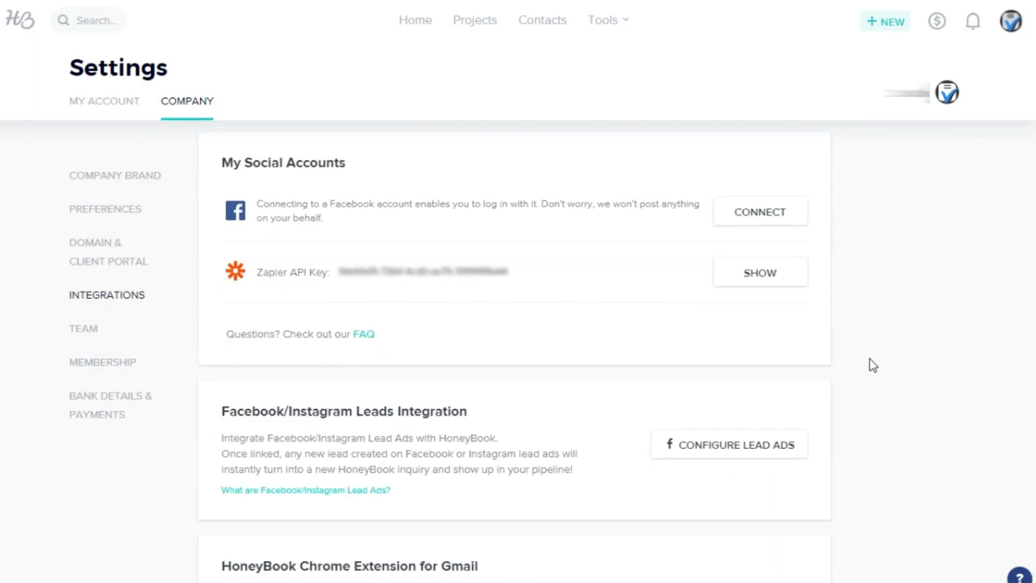
scroll(870, 359, down, 7)
scroll(870, 360, up, 1)
scroll(870, 360, down, 4)
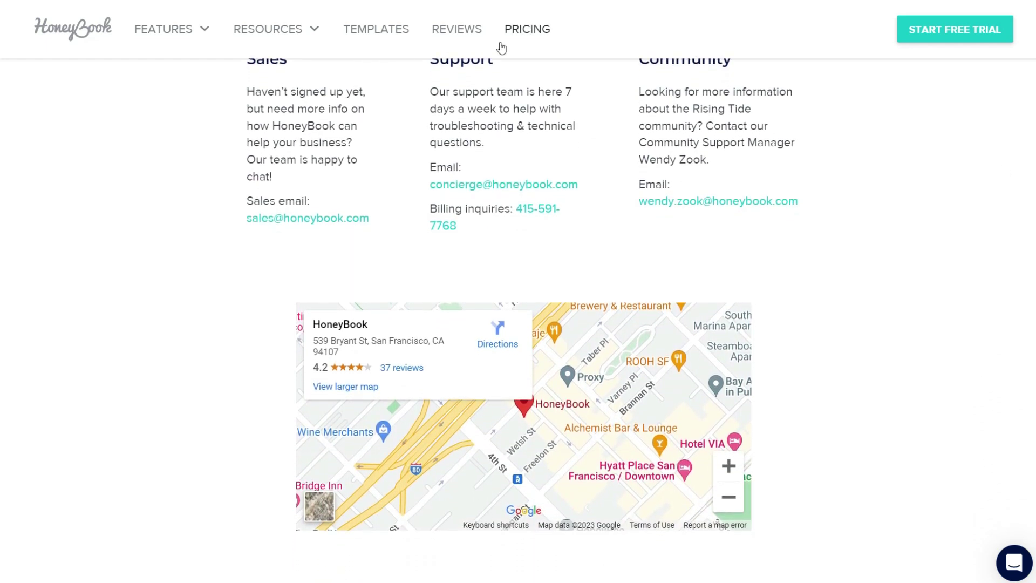
Open the Help Center and browse the Training & Video Tutorials collection.
mouse_move(268, 30)
click(289, 152)
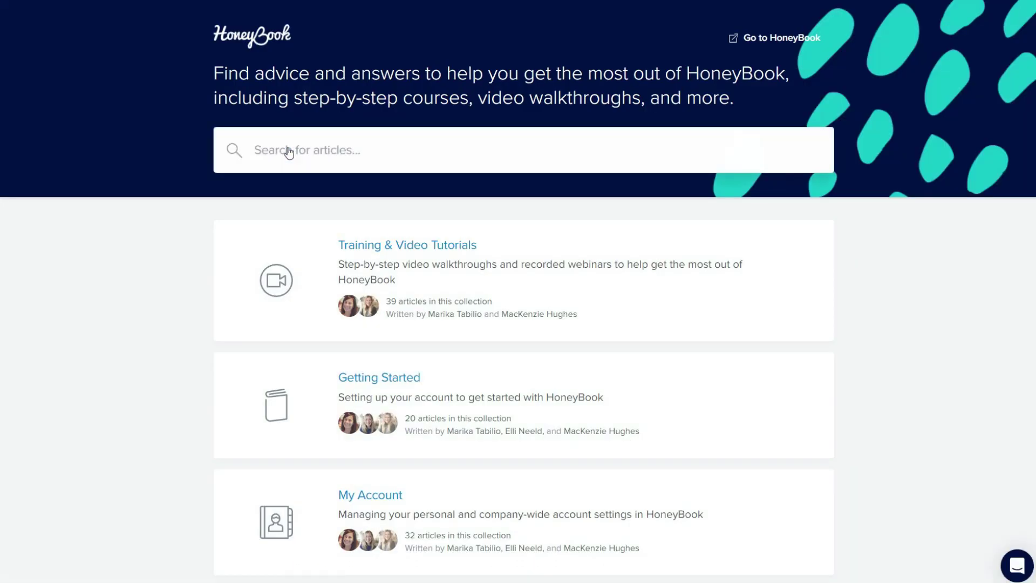
scroll(914, 241, down, 3)
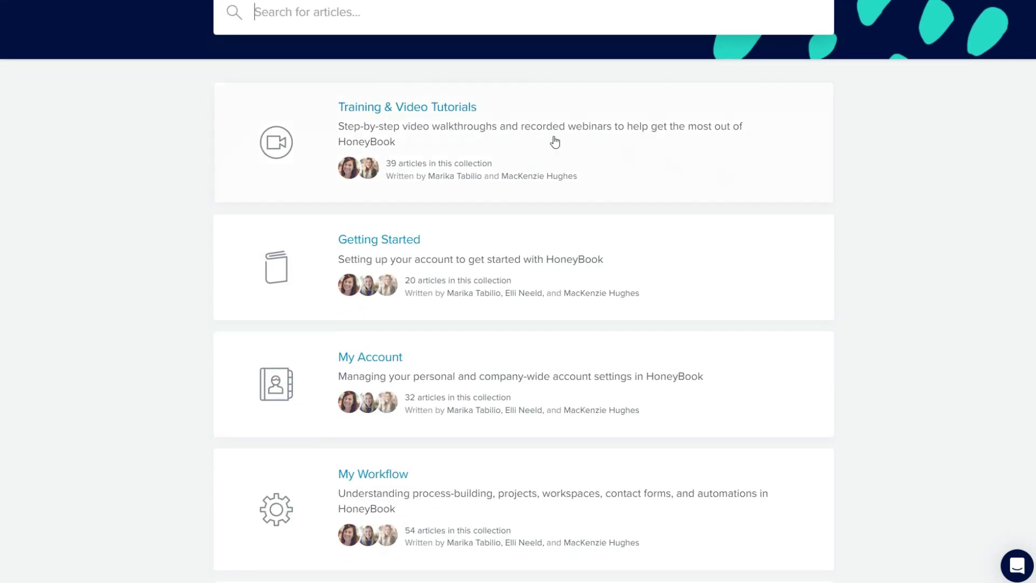
click(463, 109)
scroll(911, 252, down, 3)
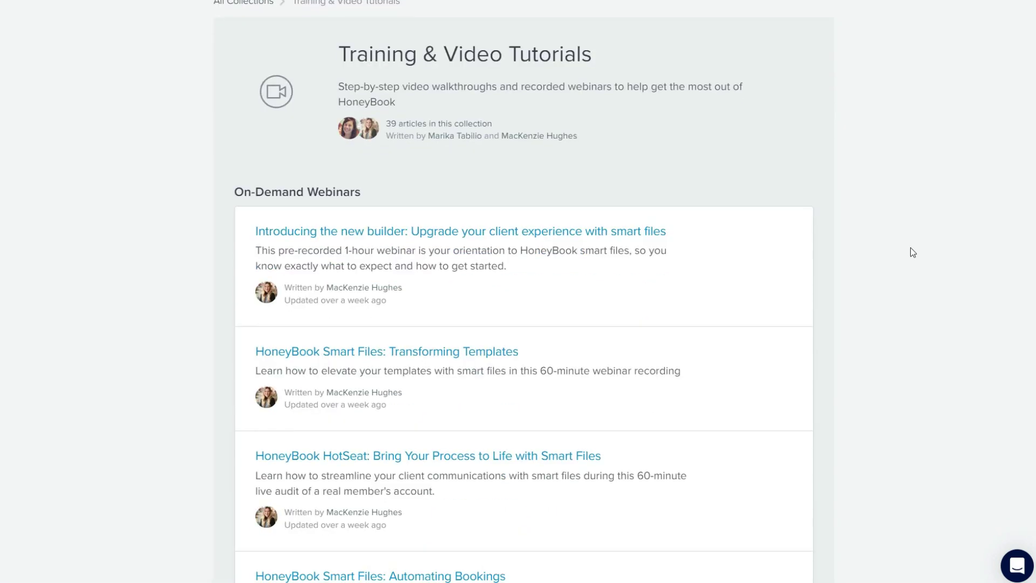
scroll(911, 252, up, 3)
click(248, 132)
In My Workflow, open 'Manually adding a new inquiry', then follow its link to finding projects.
scroll(215, 213, down, 5)
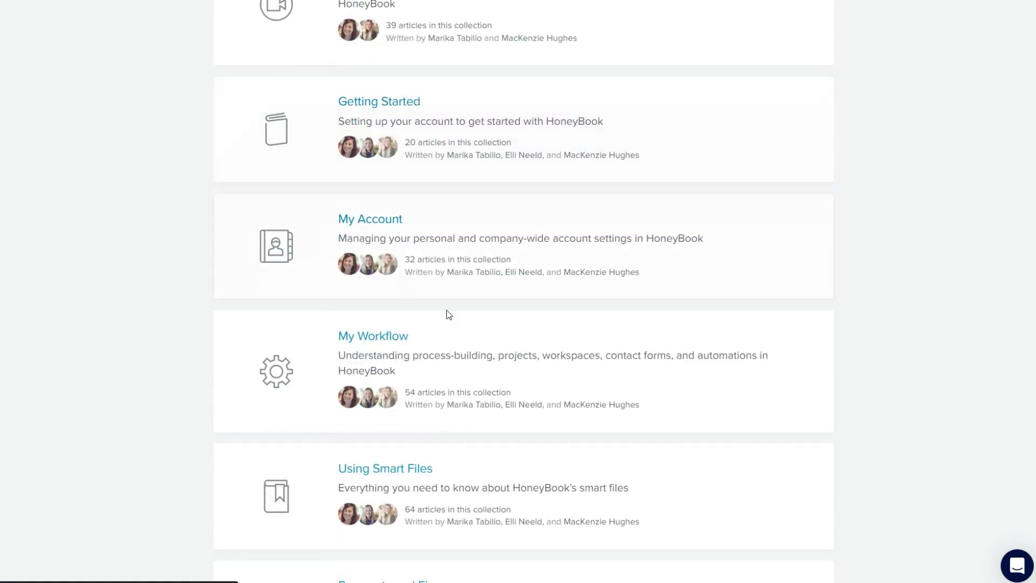
click(551, 345)
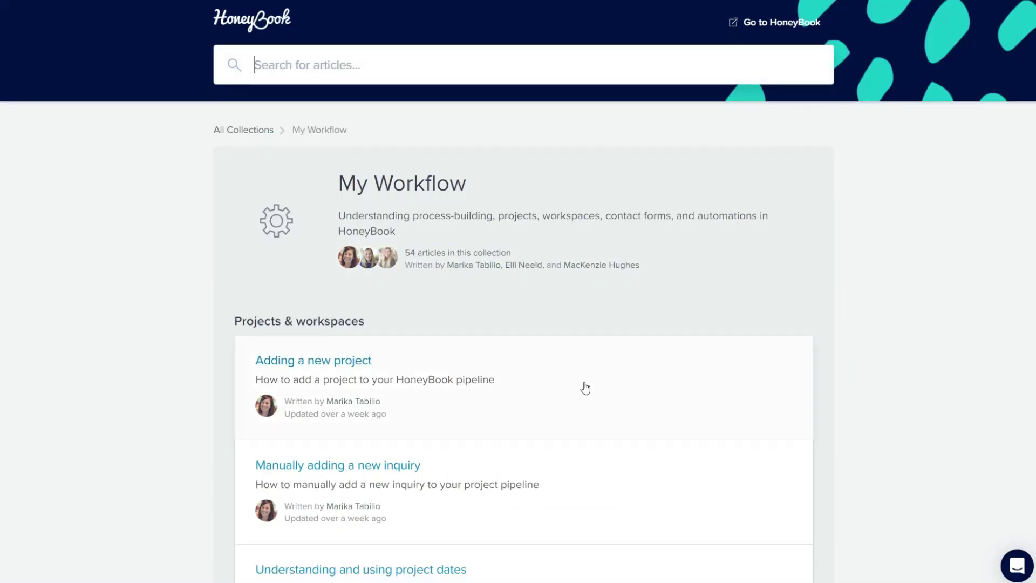
scroll(585, 389, down, 4)
click(388, 280)
scroll(934, 349, down, 12)
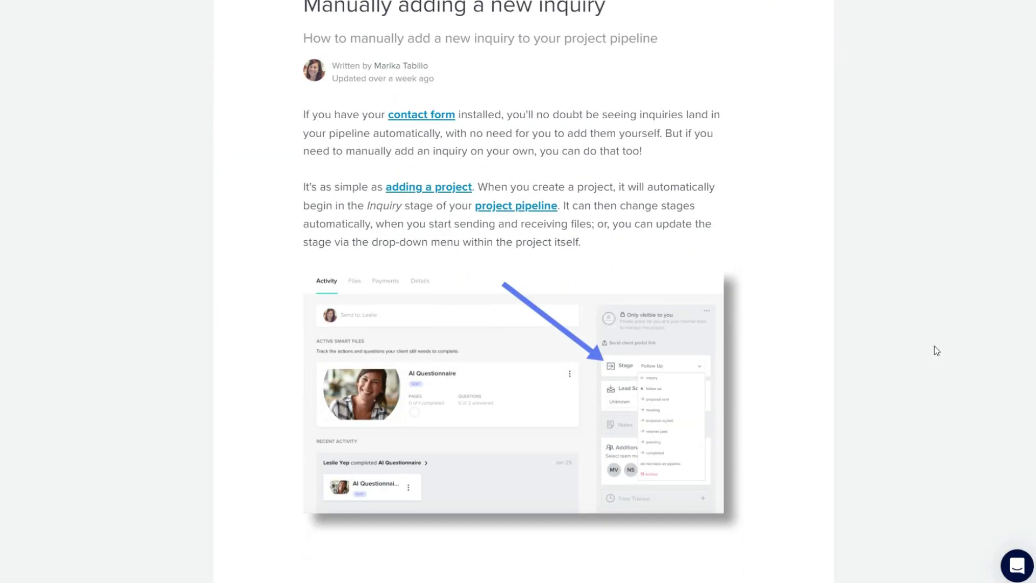
click(345, 237)
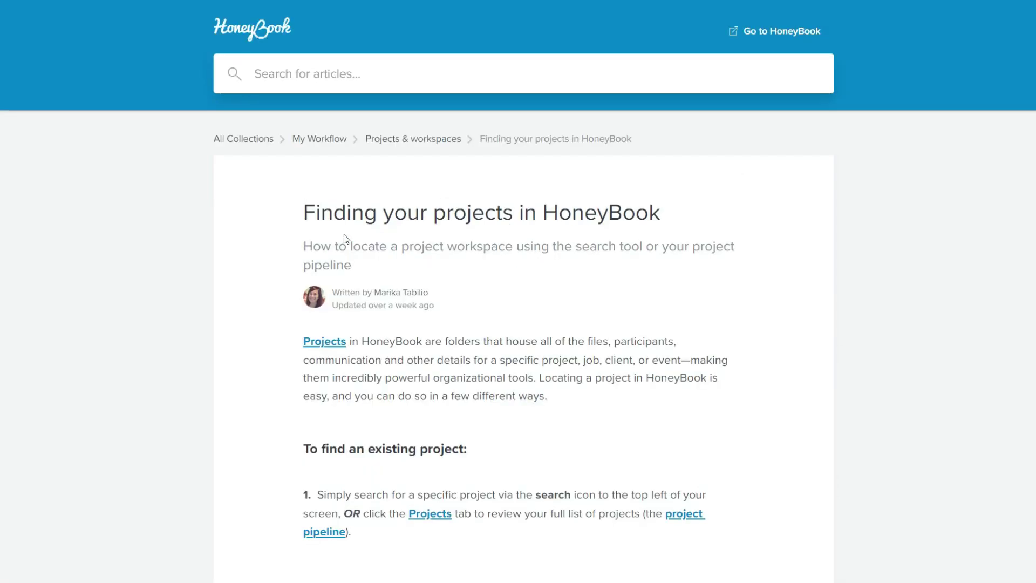
scroll(936, 322, down, 5)
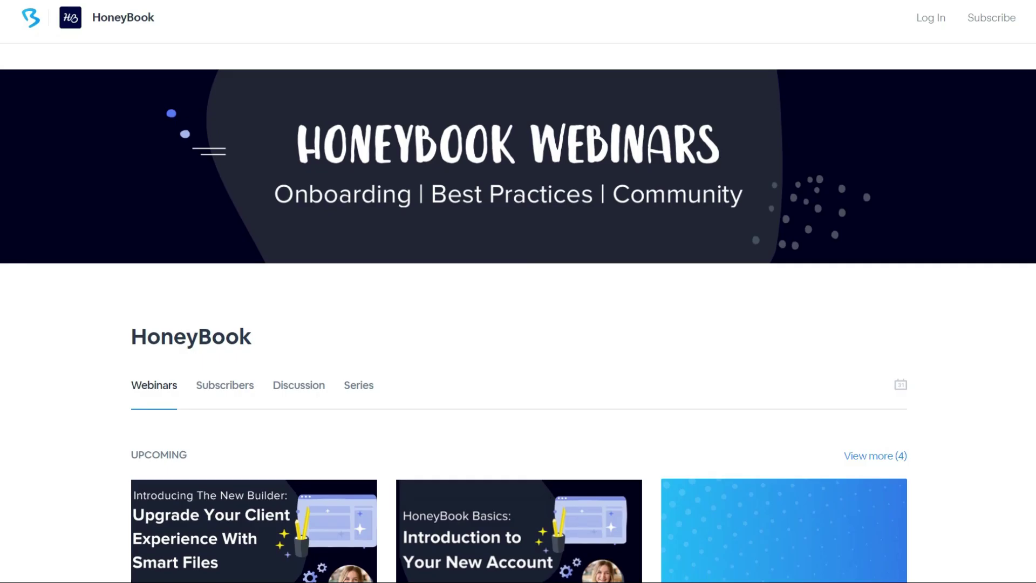
Scroll the webinars page and expand Upcoming to list all four webinars.
scroll(518, 292, down, 2)
scroll(518, 291, down, 2)
scroll(518, 291, down, 2)
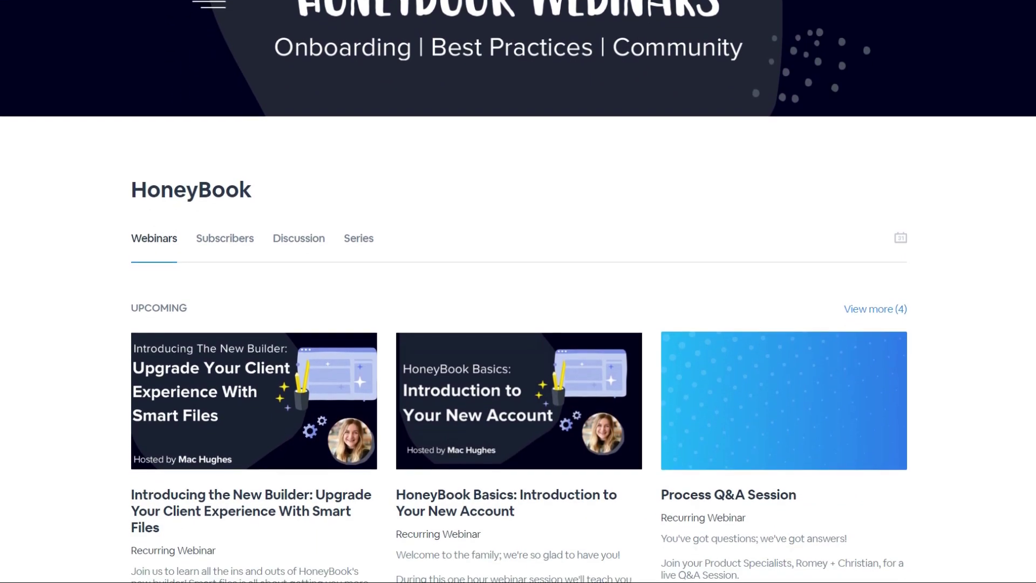
scroll(518, 291, down, 2)
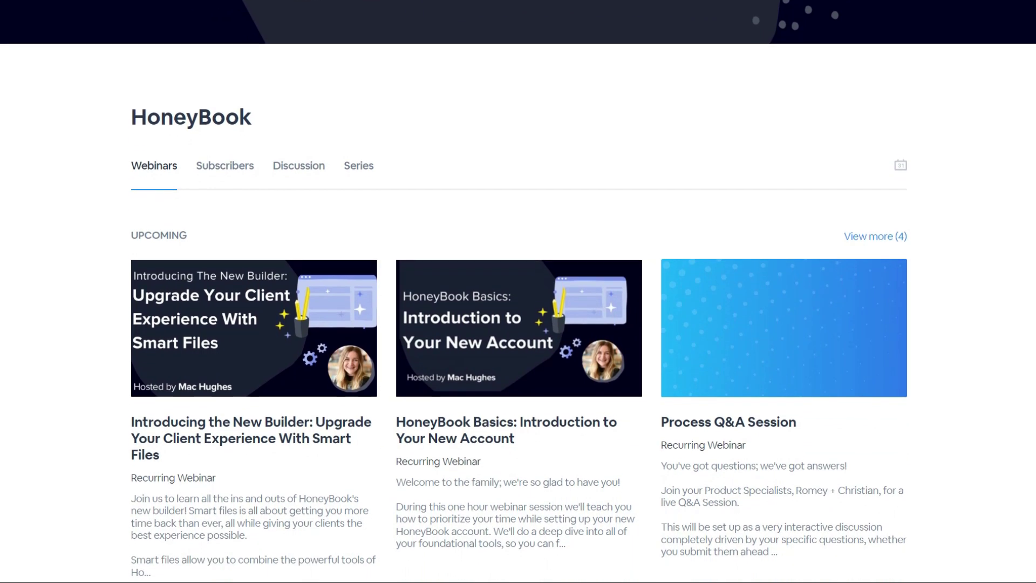
scroll(1, 90, down, 2)
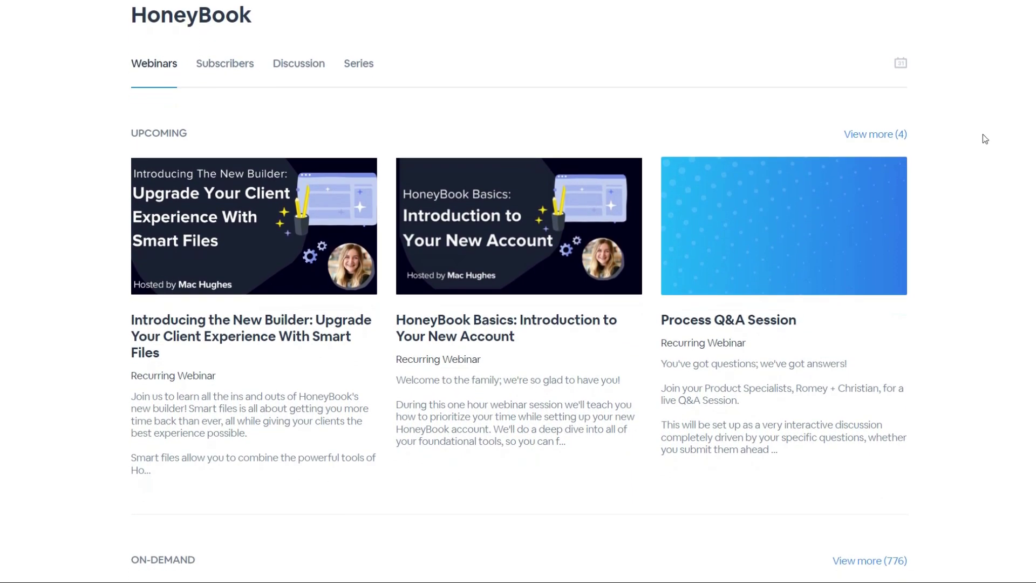
click(880, 133)
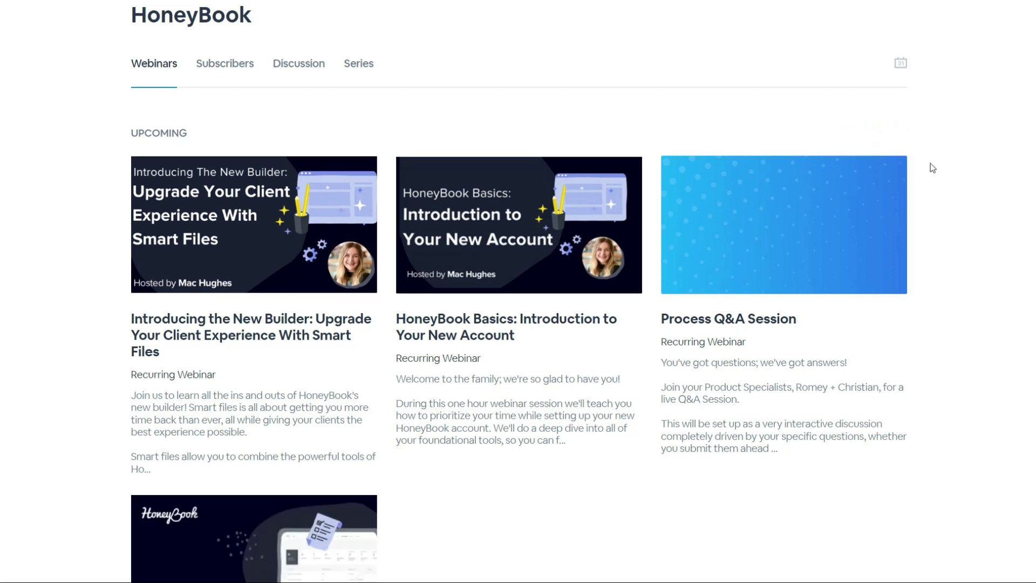
scroll(996, 192, down, 3)
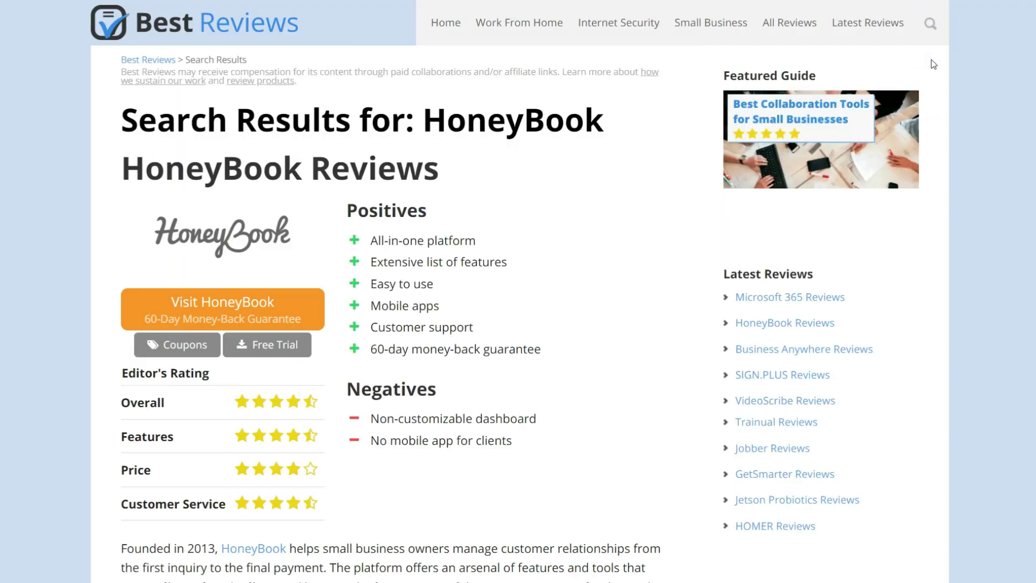
Open the HoneyBook Reviews search result to view the full review page.
click(431, 171)
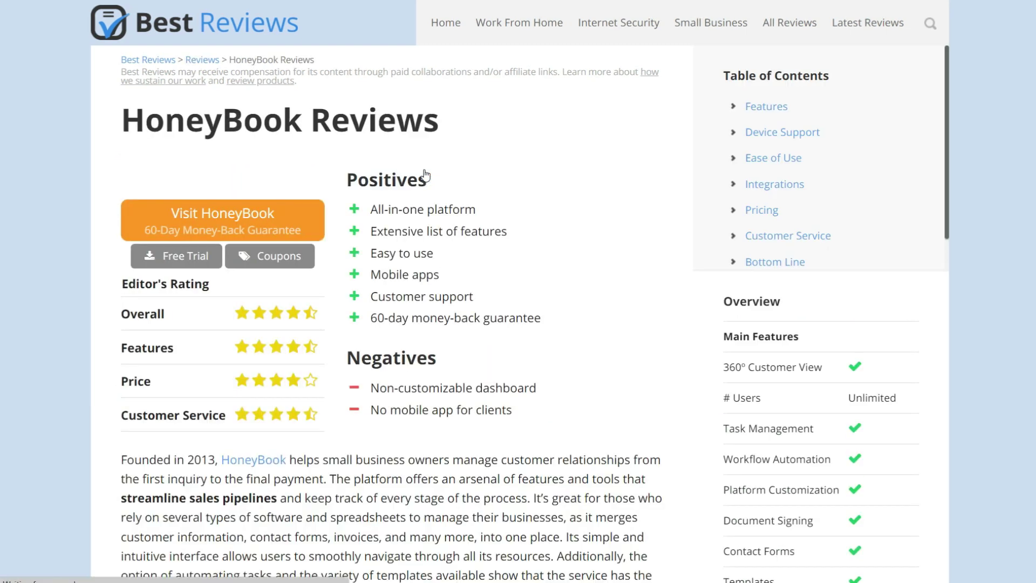